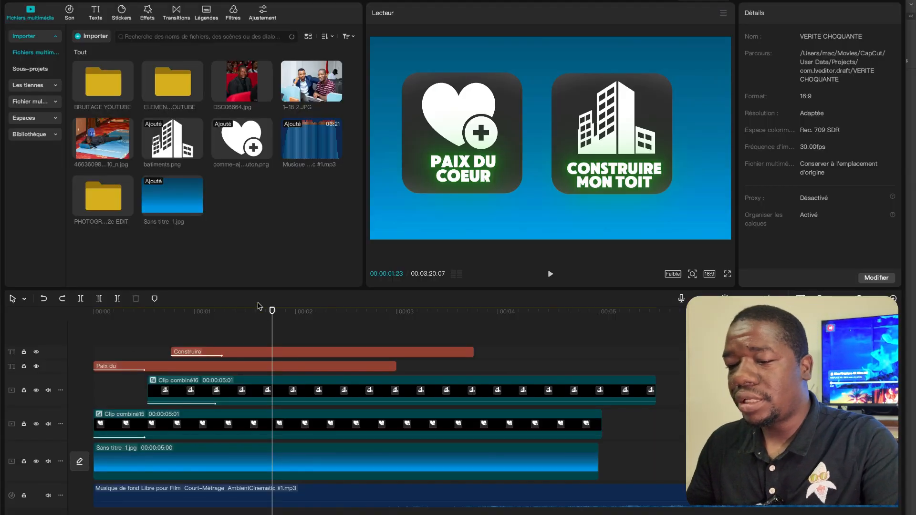
Play the existing two-icon animation from the start of the timeline.
{"action": "left_click_drag", "start_coordinate": [271, 315], "coordinate": [21, 317]}
{"action": "key", "text": "space"}
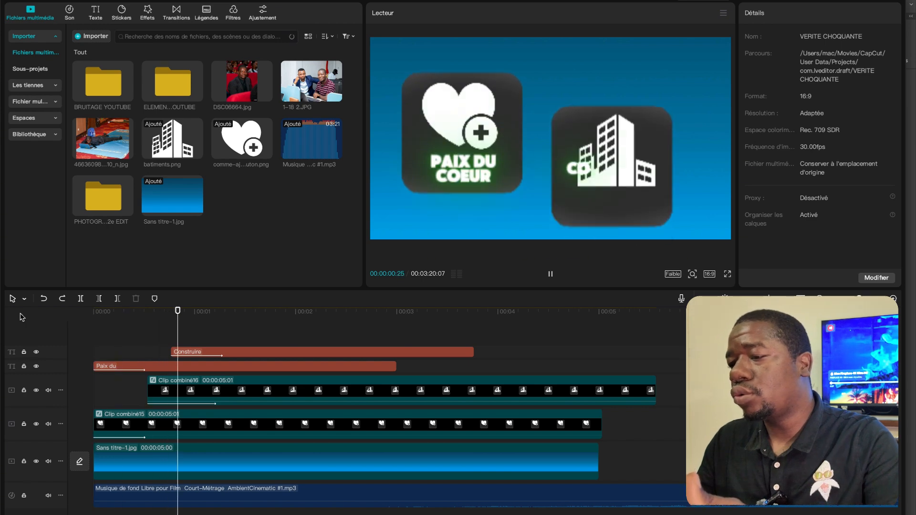
{"action": "key", "text": "space"}
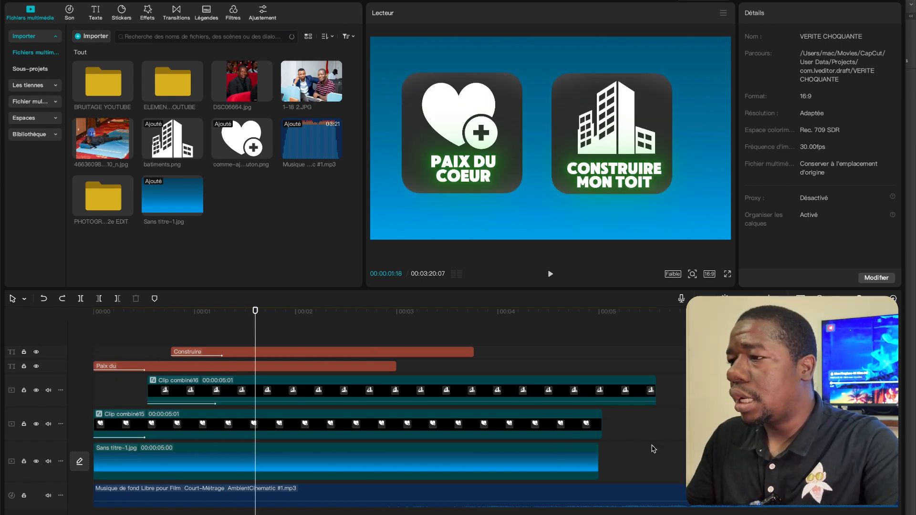
Empty the timeline by deleting the two titles, both combined clips, the blue background and the background music.
{"action": "left_click_drag", "start_coordinate": [660, 451], "coordinate": [180, 334]}
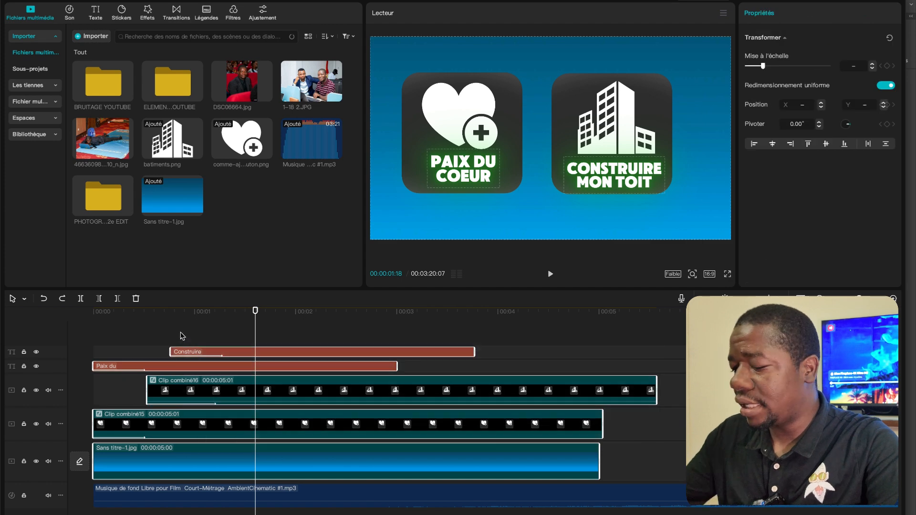
{"action": "key", "text": "Delete"}
{"action": "left_click", "coordinate": [268, 449]}
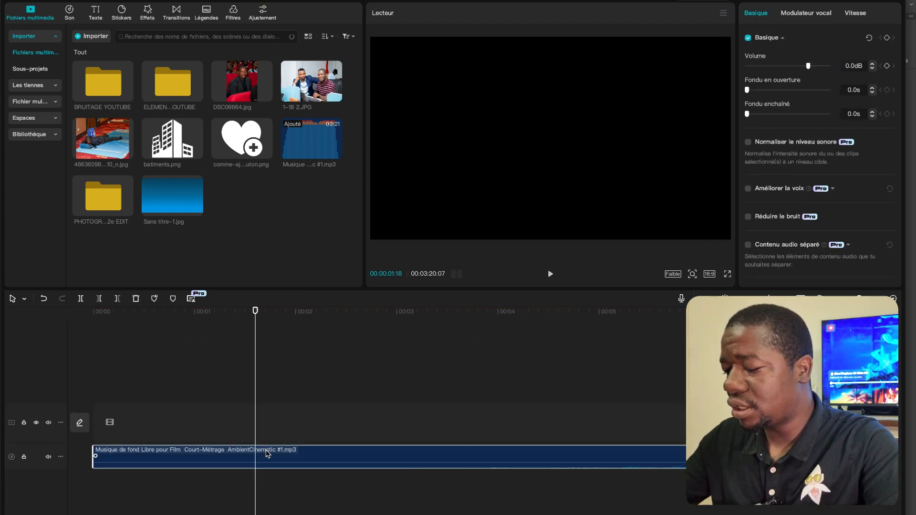
{"action": "key", "text": "Delete"}
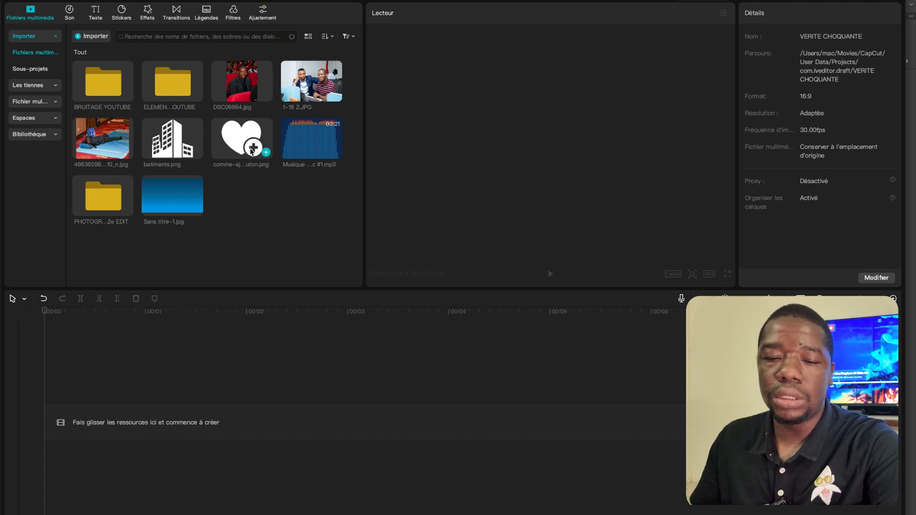
{"action": "left_click", "coordinate": [549, 506]}
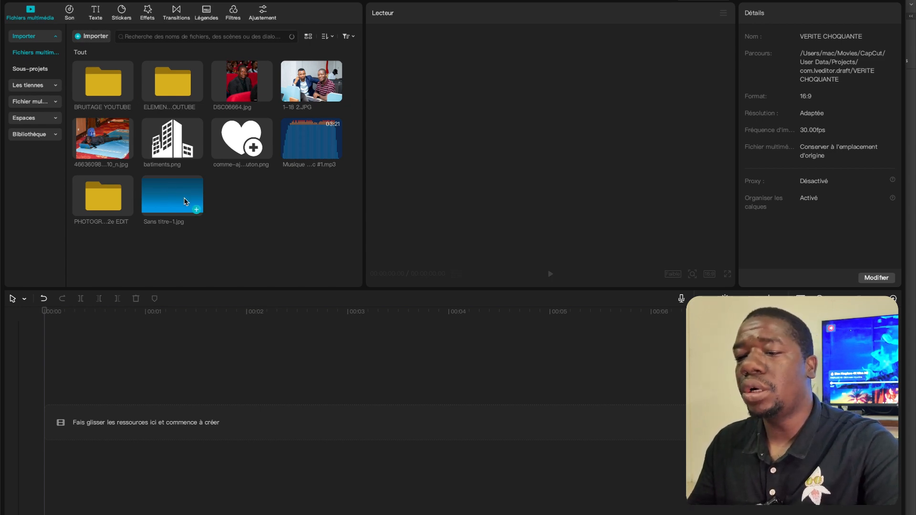
Place Sans titre-1.jpg at the start of the main track and browse the library's trending stock media.
{"action": "left_click_drag", "start_coordinate": [147, 259], "coordinate": [91, 414]}
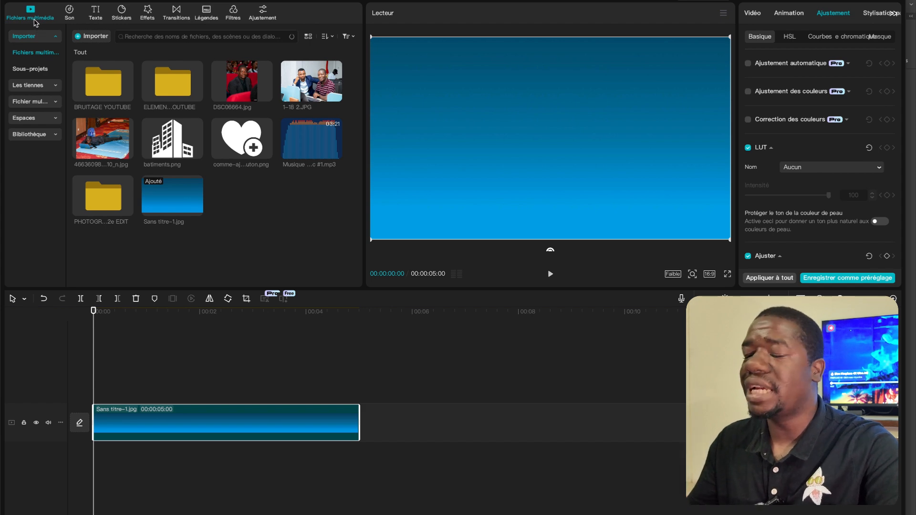
{"action": "left_click", "coordinate": [26, 135]}
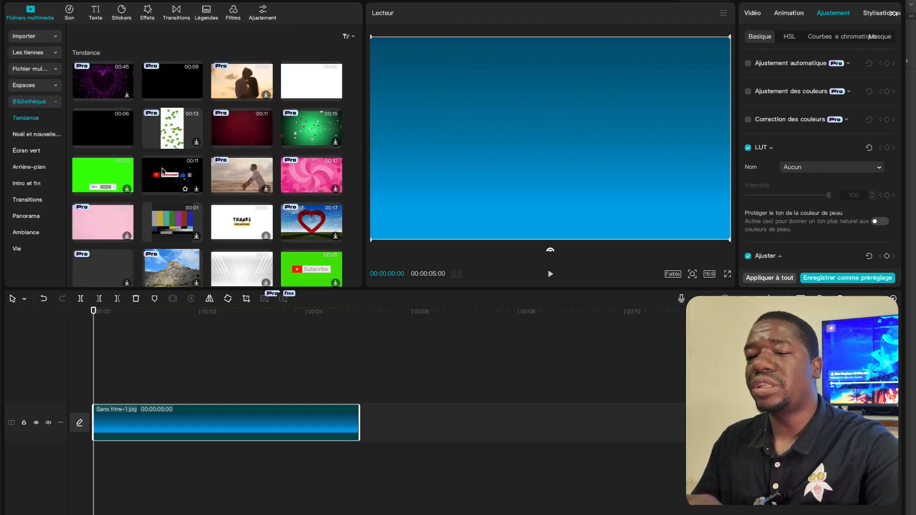
{"action": "scroll", "coordinate": [214, 189], "scroll_direction": "down", "scroll_amount": 5}
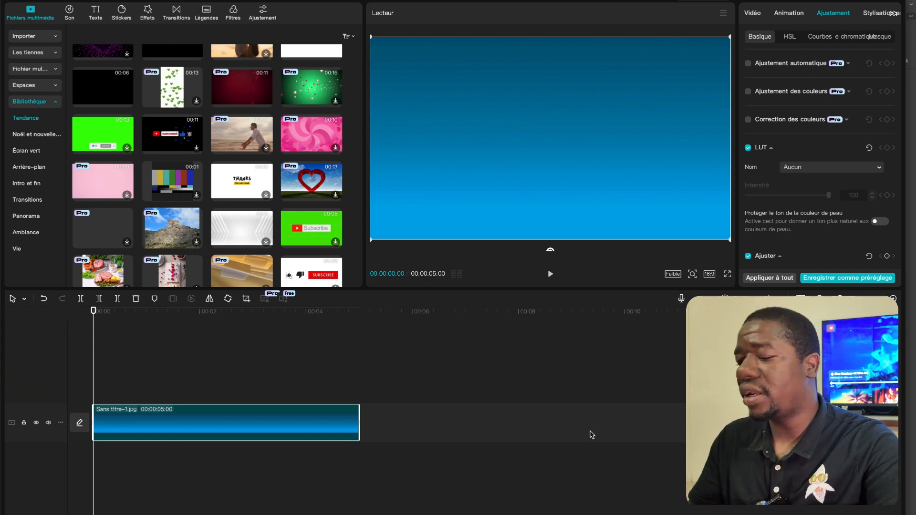
Switch to Photoshop, review the new document settings without creating a file, and return to CapCut.
{"action": "left_click", "coordinate": [603, 507]}
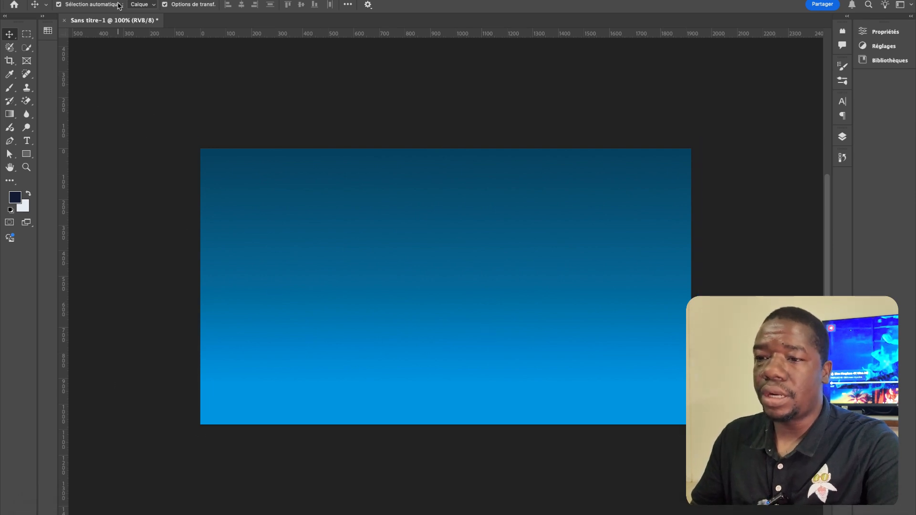
{"action": "left_click", "coordinate": [99, 0]}
{"action": "left_click", "coordinate": [107, 0]}
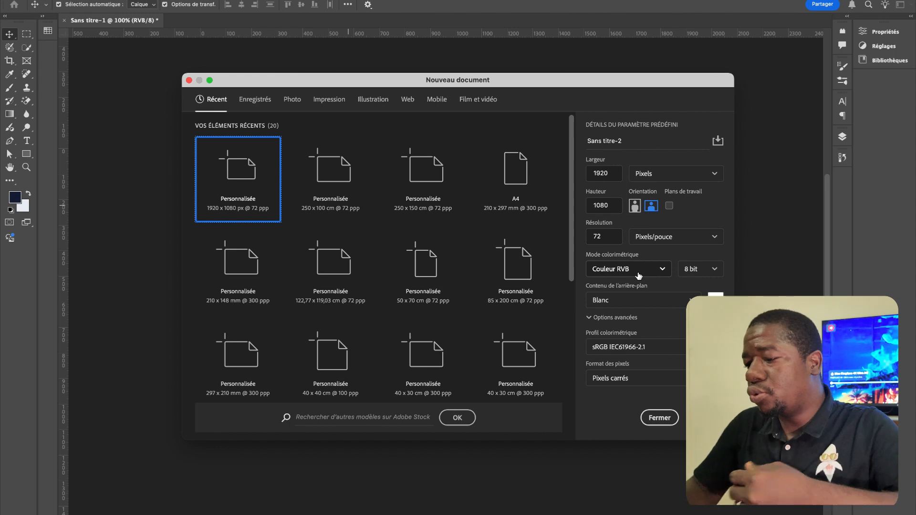
{"action": "left_click", "coordinate": [660, 417]}
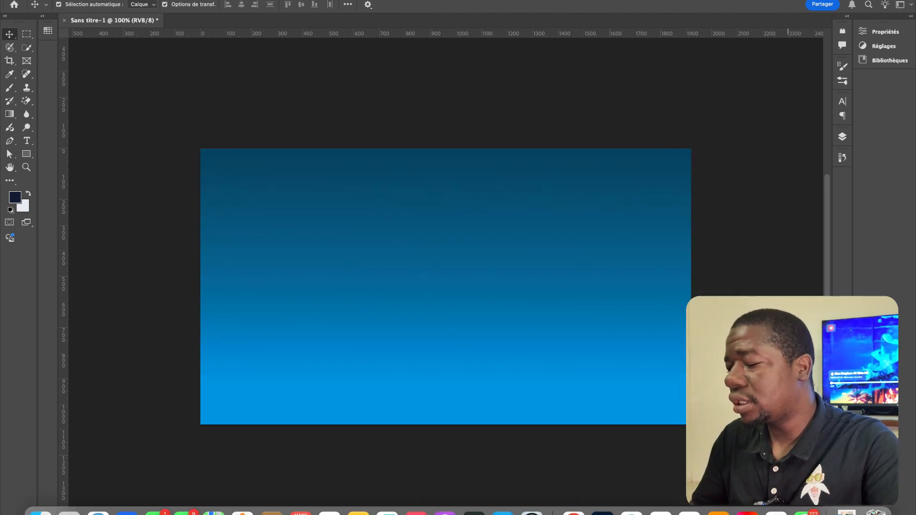
{"action": "left_click", "coordinate": [444, 512]}
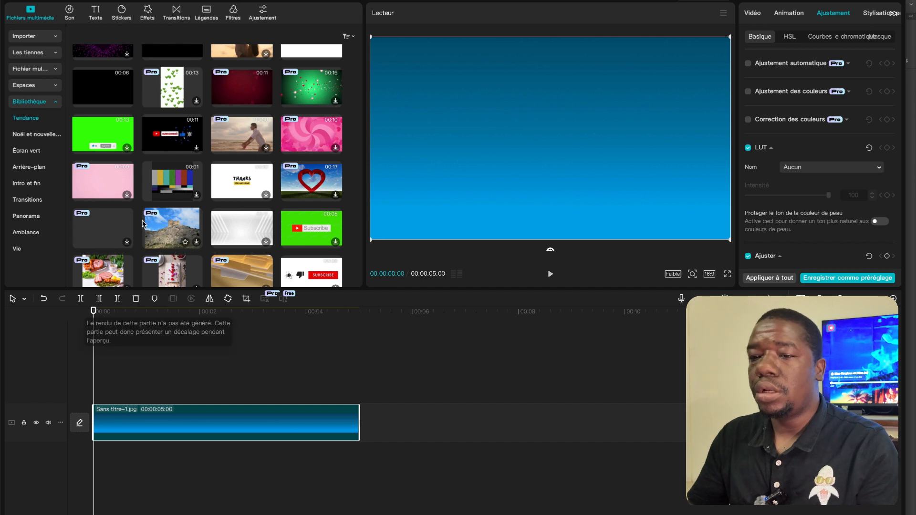
Add the imported heart and batiments.png images at the start of separate tracks above the blue background.
{"action": "left_click", "coordinate": [25, 40]}
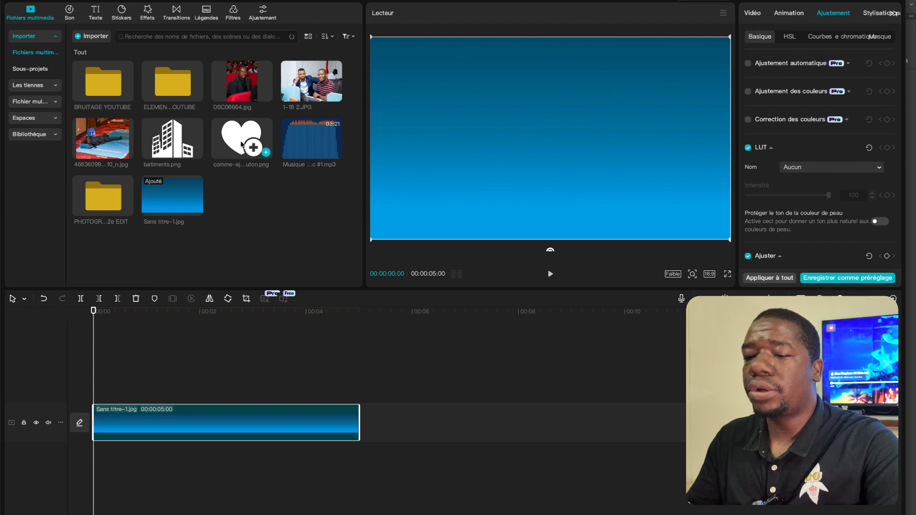
{"action": "left_click_drag", "start_coordinate": [242, 143], "coordinate": [97, 385]}
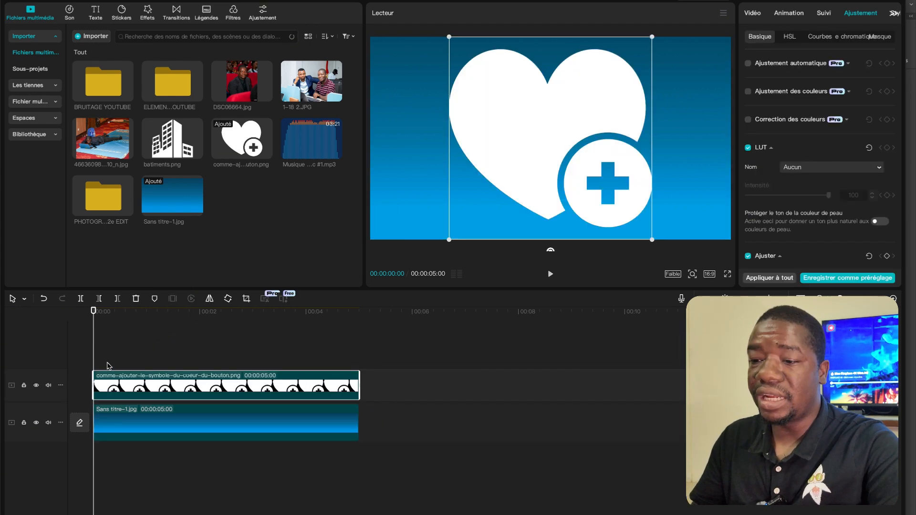
{"action": "left_click_drag", "start_coordinate": [167, 155], "coordinate": [101, 356]}
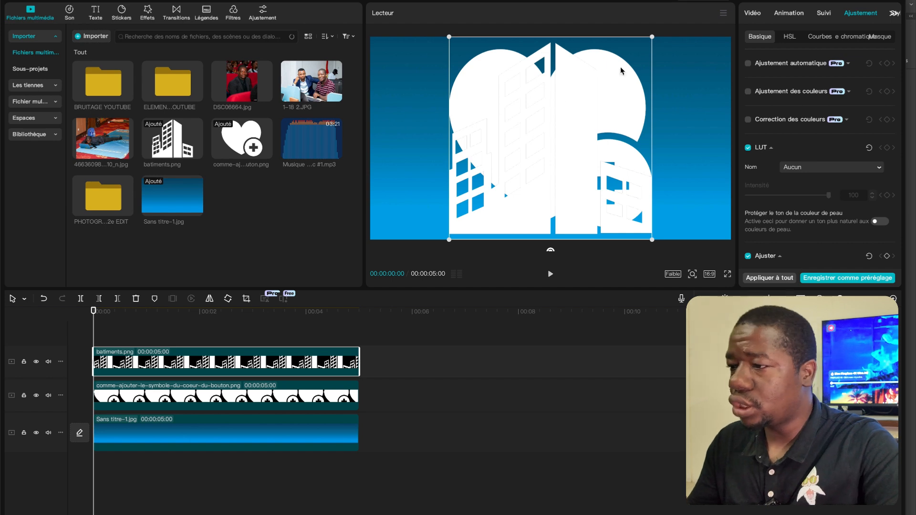
Scale down the heart and buildings icons and place them side by side, heart on the left, buildings on the right.
{"action": "left_click_drag", "start_coordinate": [652, 42], "coordinate": [647, 118]}
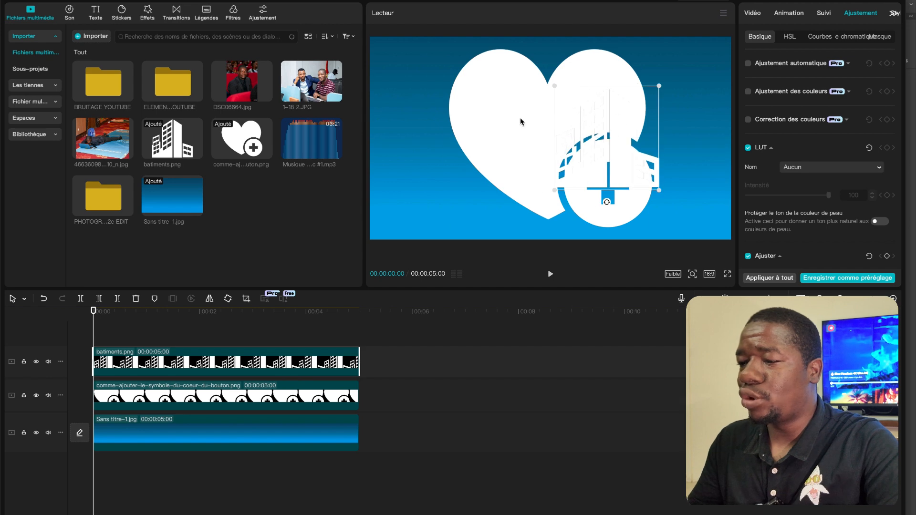
{"action": "left_click", "coordinate": [520, 117]}
{"action": "left_click_drag", "start_coordinate": [653, 42], "coordinate": [441, 113]}
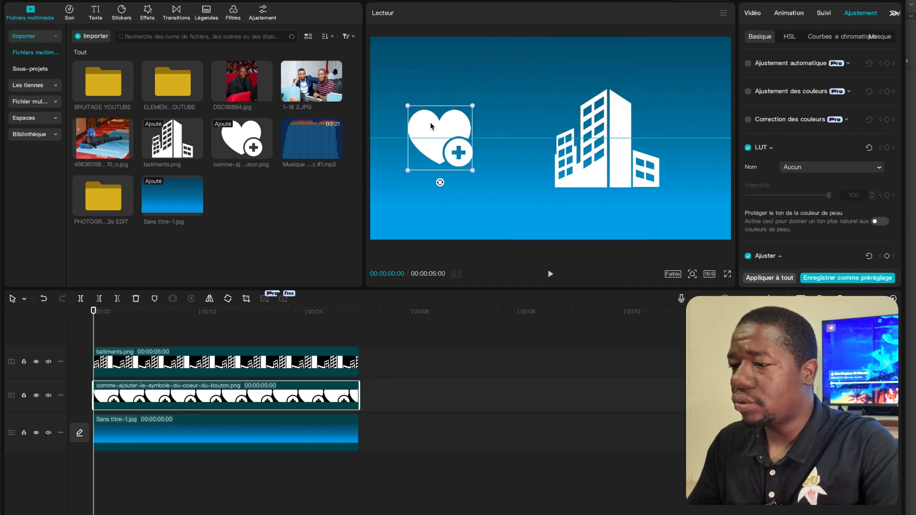
{"action": "left_click", "coordinate": [608, 133]}
{"action": "left_click_drag", "start_coordinate": [659, 86], "coordinate": [640, 97]}
{"action": "left_click_drag", "start_coordinate": [617, 130], "coordinate": [621, 128]}
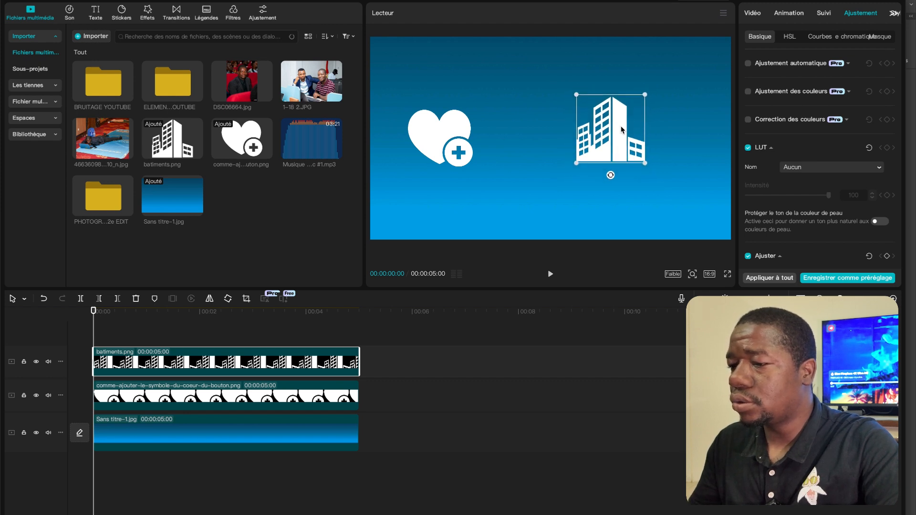
{"action": "left_click", "coordinate": [446, 137]}
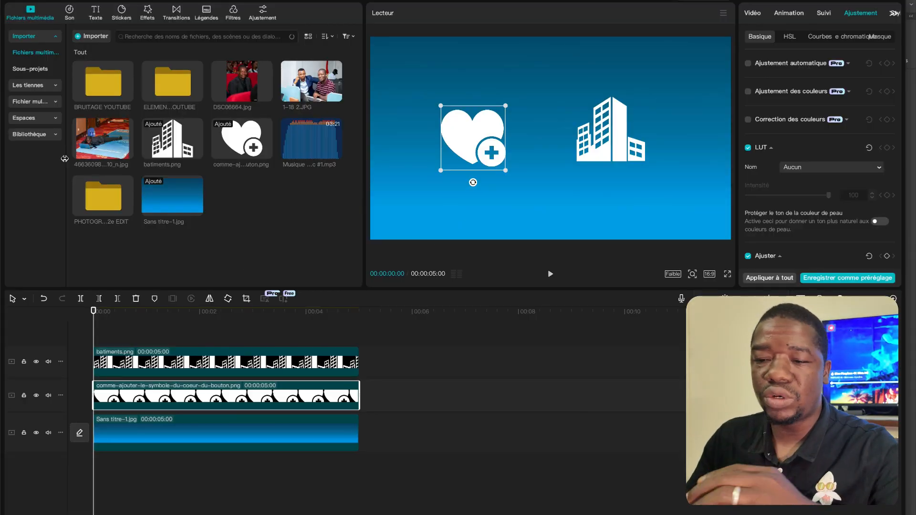
Insert the library's black clip at the start of a new track between the blue background and the heart icon.
{"action": "left_click", "coordinate": [34, 135]}
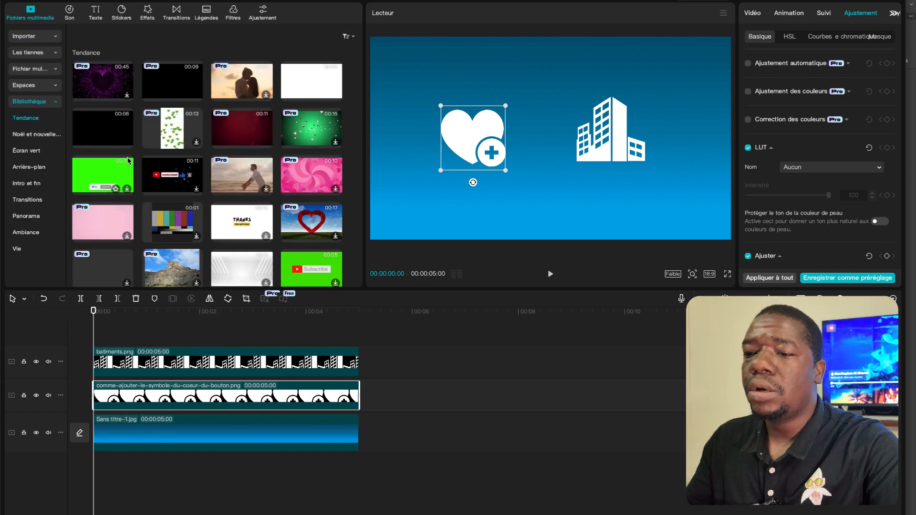
{"action": "left_click_drag", "start_coordinate": [93, 131], "coordinate": [91, 419]}
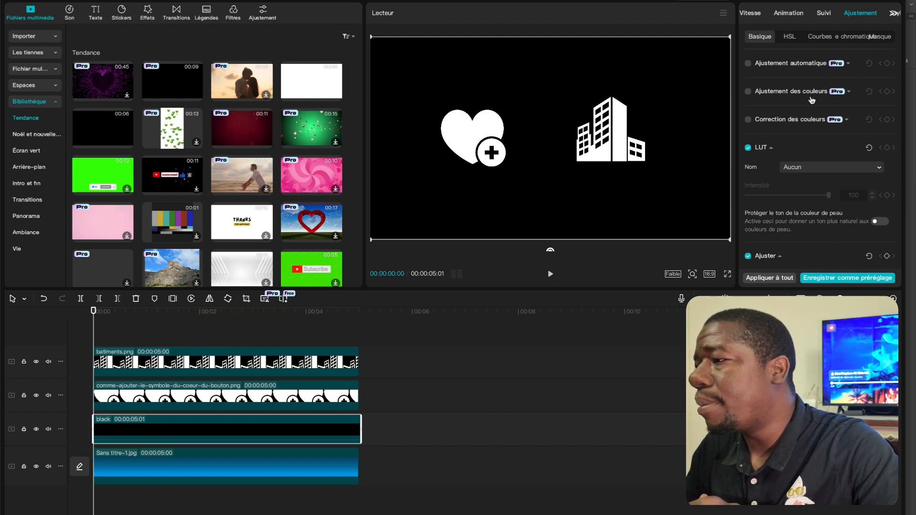
{"action": "left_click", "coordinate": [856, 38]}
{"action": "left_click", "coordinate": [760, 38]}
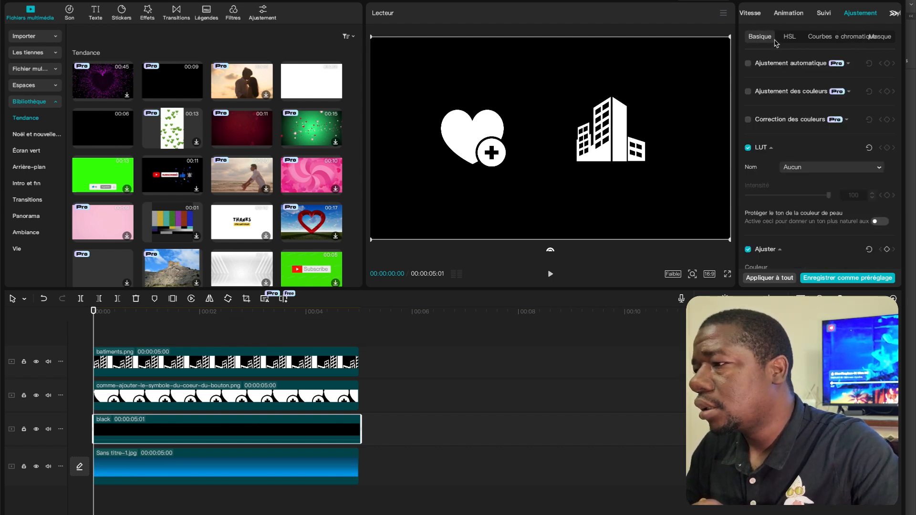
{"action": "left_click", "coordinate": [379, 413]}
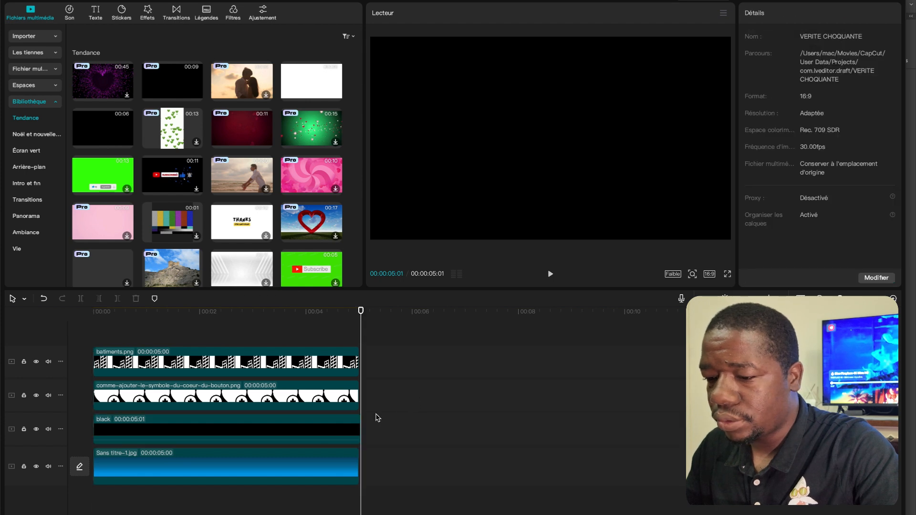
Apply a Rectangle mask to the black clip and round its corners.
{"action": "left_click", "coordinate": [294, 429]}
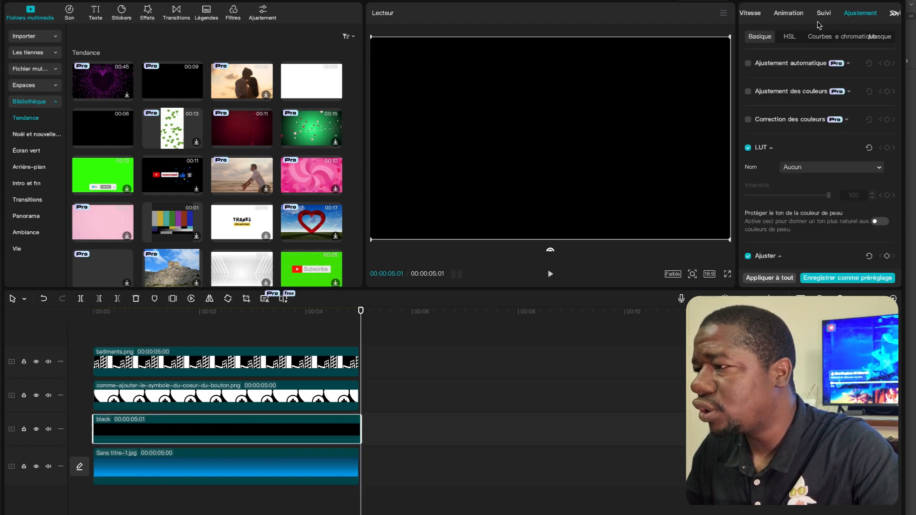
{"action": "left_click", "coordinate": [893, 14]}
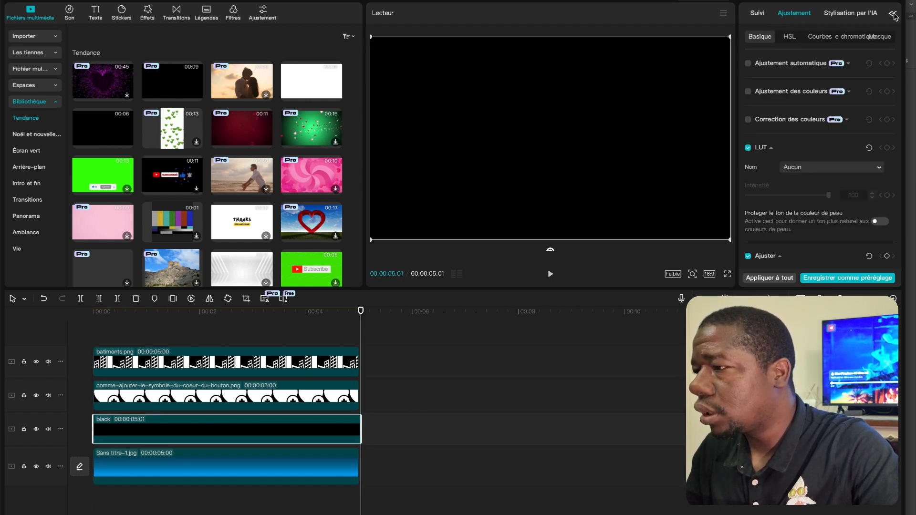
{"action": "left_click", "coordinate": [891, 14]}
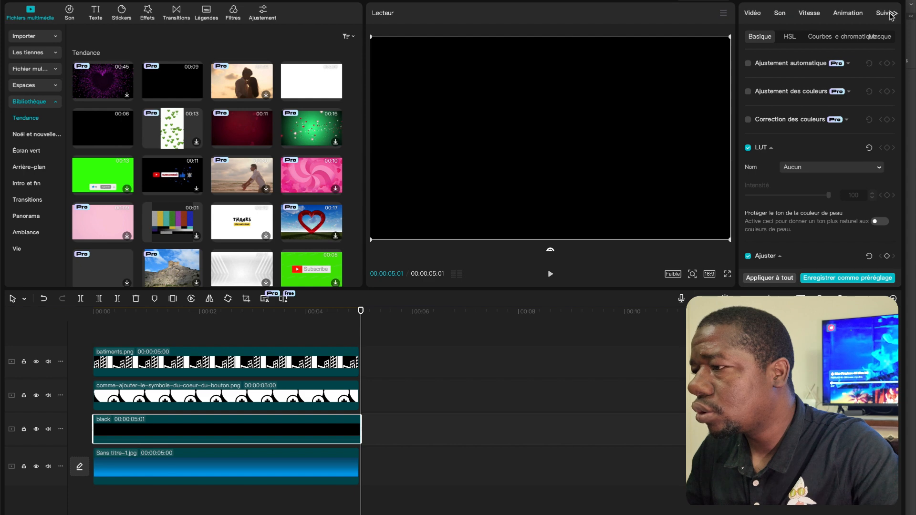
{"action": "left_click", "coordinate": [754, 14]}
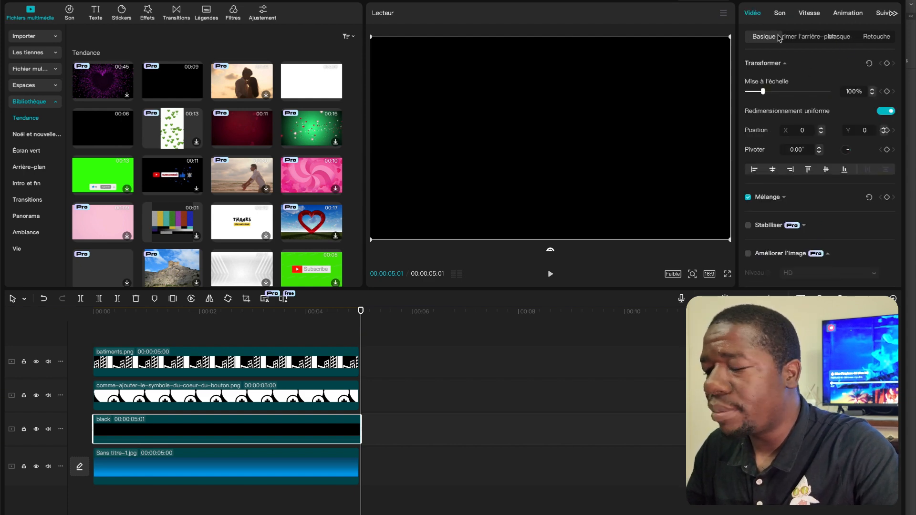
{"action": "left_click", "coordinate": [846, 41]}
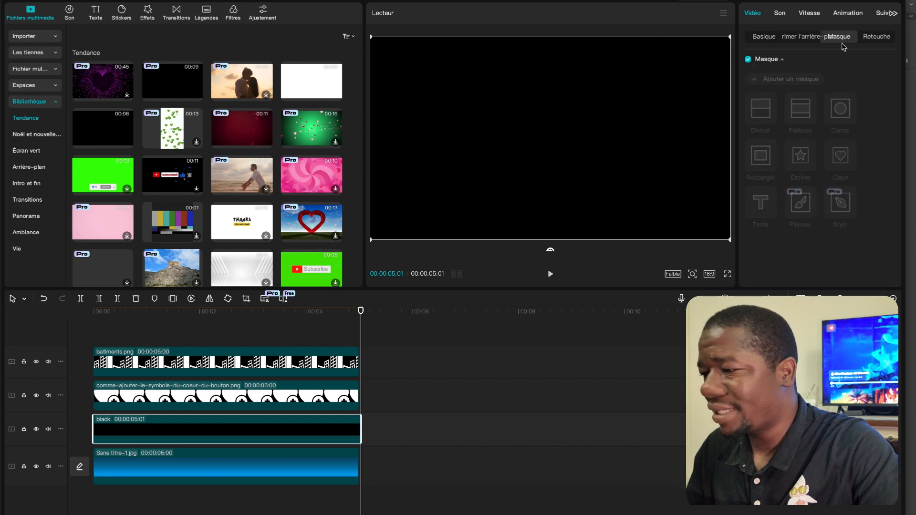
{"action": "left_click", "coordinate": [776, 80]}
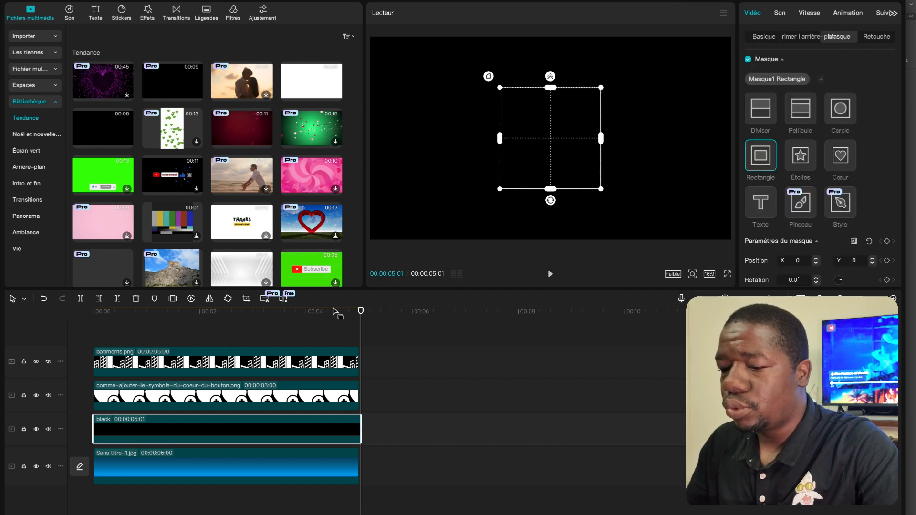
{"action": "left_click_drag", "start_coordinate": [359, 319], "coordinate": [127, 340]}
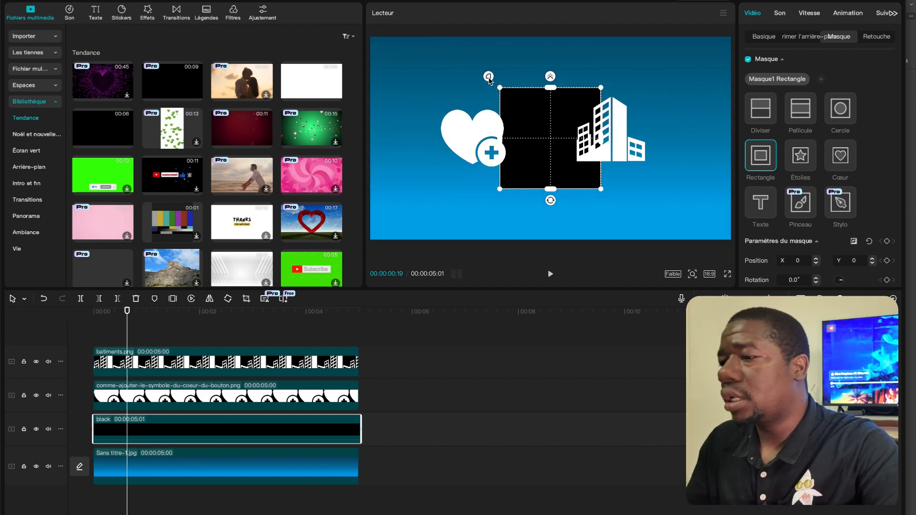
{"action": "mouse_move", "coordinate": [488, 76]}
{"action": "left_mouse_down"}
{"action": "mouse_move", "coordinate": [460, 50]}
{"action": "mouse_move", "coordinate": [477, 68]}
{"action": "mouse_move", "coordinate": [445, 52]}
{"action": "mouse_move", "coordinate": [483, 76]}
{"action": "left_mouse_up"}
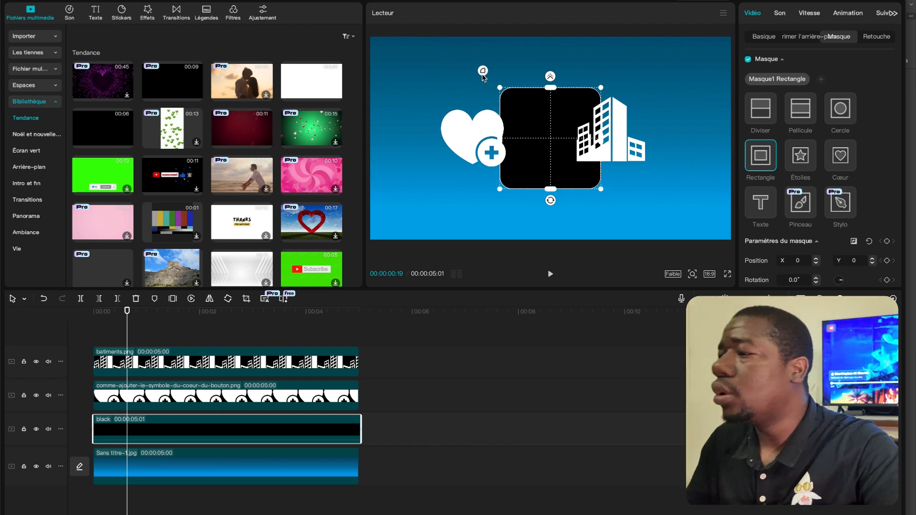
Move the rounded black square behind the heart icon, with the clip at about X -737, Y 0.
{"action": "left_click", "coordinate": [765, 40]}
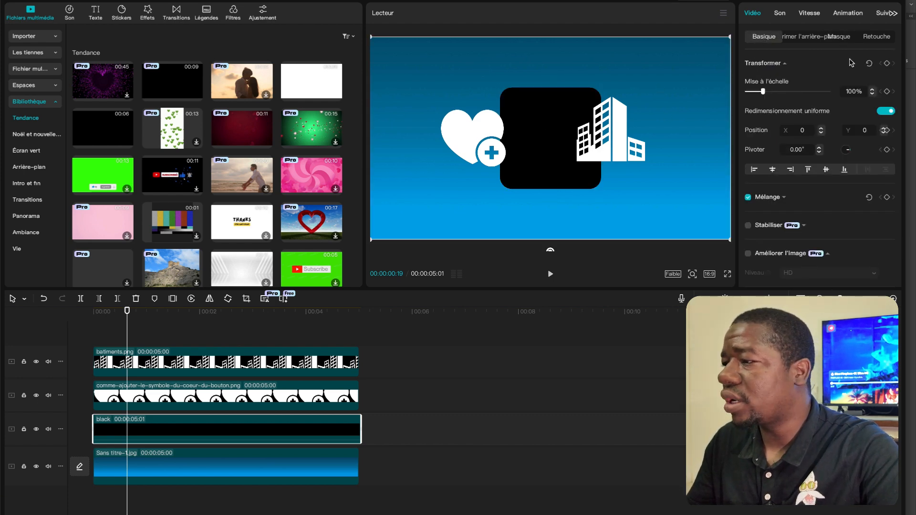
{"action": "left_click", "coordinate": [844, 41]}
{"action": "left_click_drag", "start_coordinate": [563, 143], "coordinate": [466, 159]}
{"action": "left_click", "coordinate": [763, 36]}
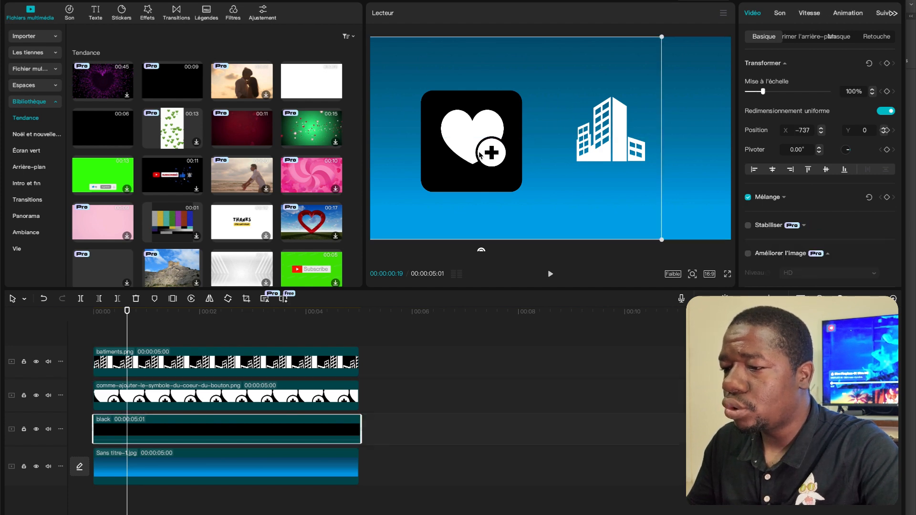
{"action": "left_click", "coordinate": [644, 173]}
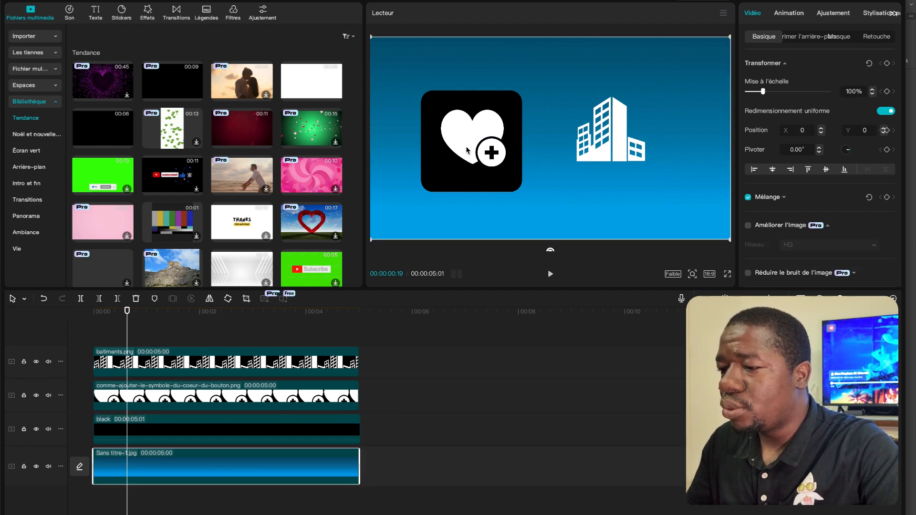
Move the heart icon up within its rounded black tile to about X -835, Y 141.
{"action": "mouse_move", "coordinate": [472, 150]}
{"action": "left_mouse_down"}
{"action": "mouse_move", "coordinate": [463, 140]}
{"action": "mouse_move", "coordinate": [472, 136]}
{"action": "left_mouse_up"}
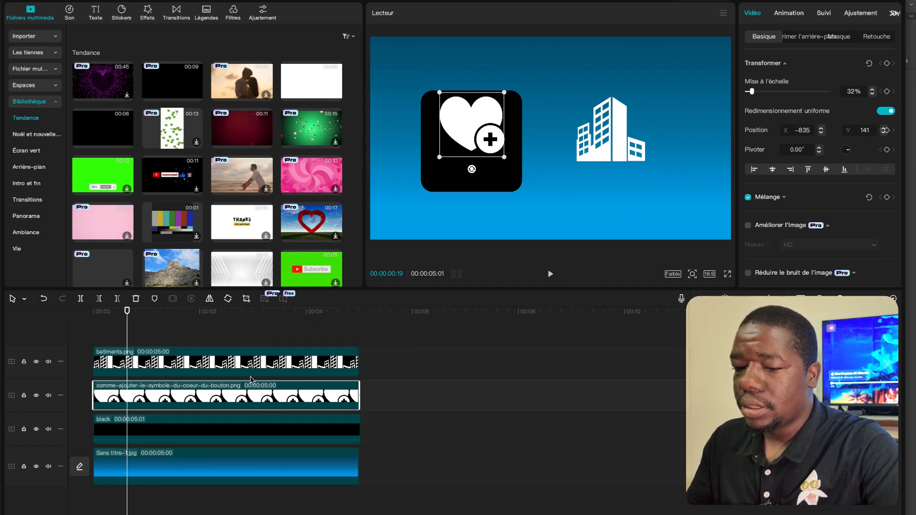
Adjust the black clip's colour by setting Nuances de noir to 16 and Vignette to -50.
{"action": "left_click", "coordinate": [183, 436]}
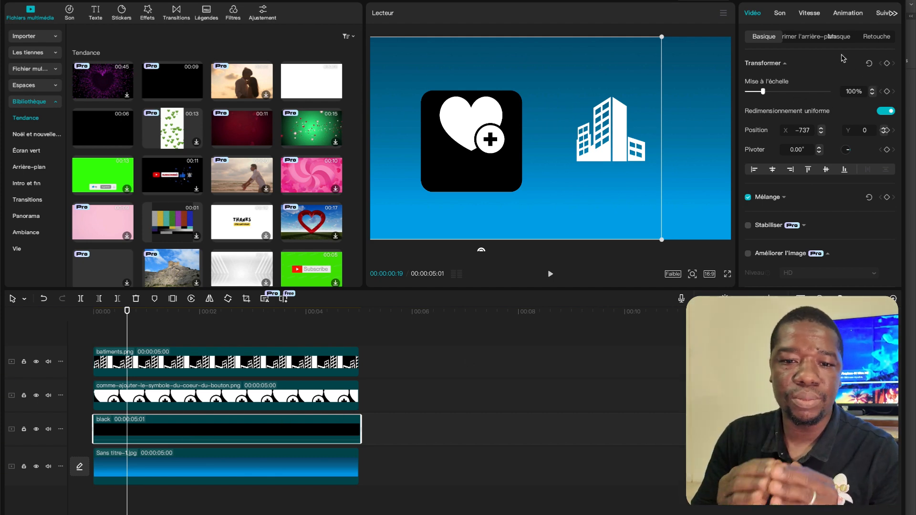
{"action": "left_click", "coordinate": [892, 14]}
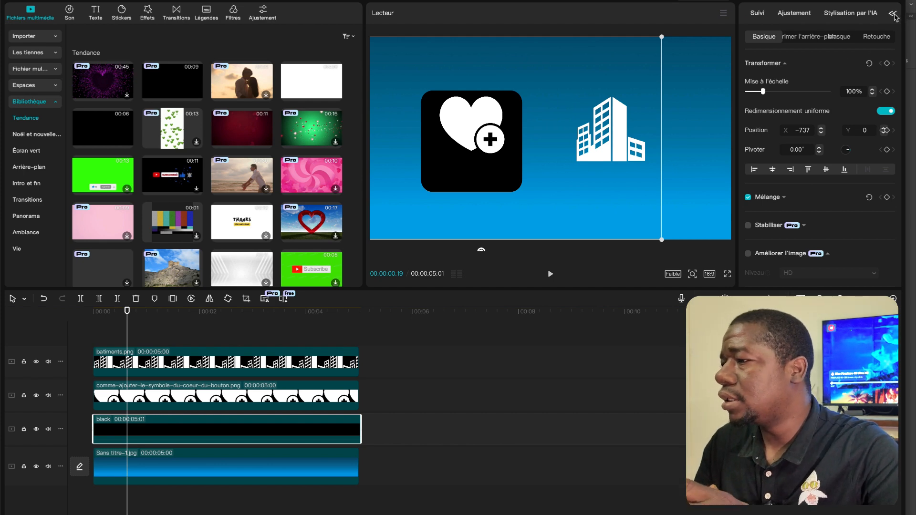
{"action": "left_click", "coordinate": [794, 15]}
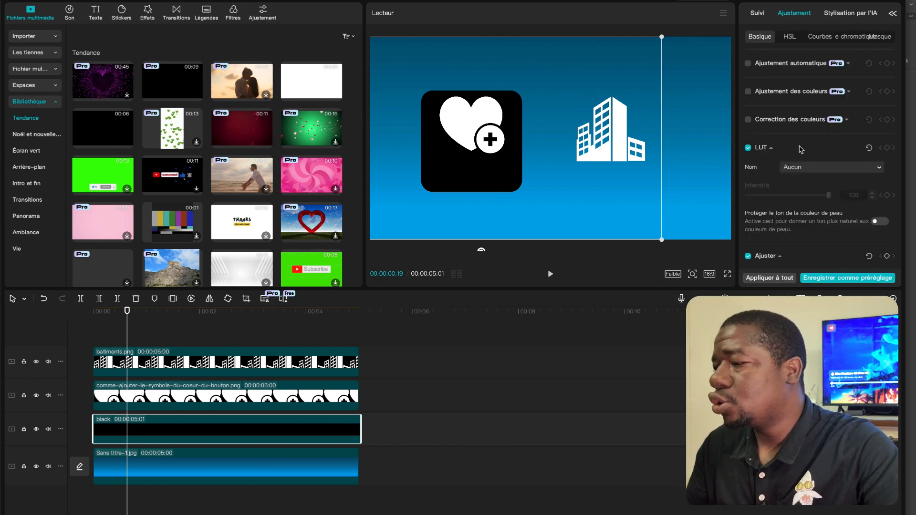
{"action": "scroll", "coordinate": [800, 149], "scroll_direction": "down", "scroll_amount": 5}
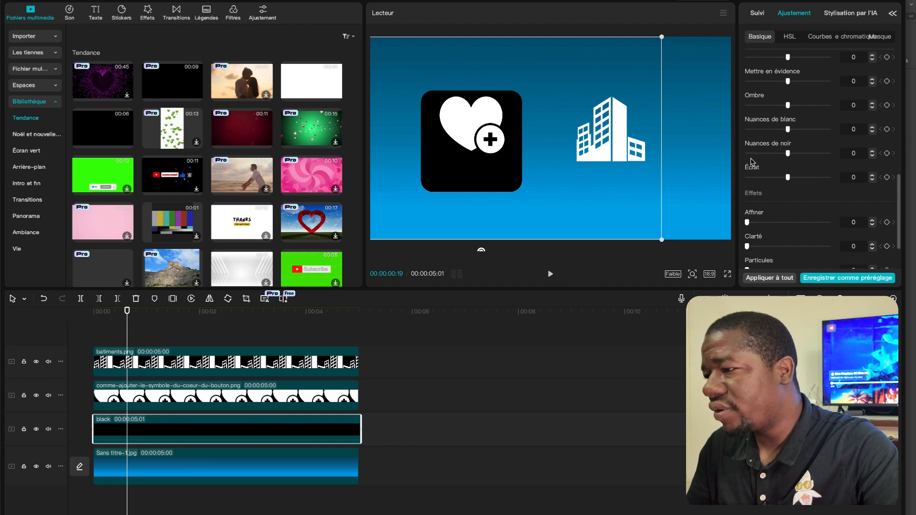
{"action": "mouse_move", "coordinate": [787, 153]}
{"action": "left_mouse_down"}
{"action": "mouse_move", "coordinate": [777, 157]}
{"action": "mouse_move", "coordinate": [801, 163]}
{"action": "left_mouse_up"}
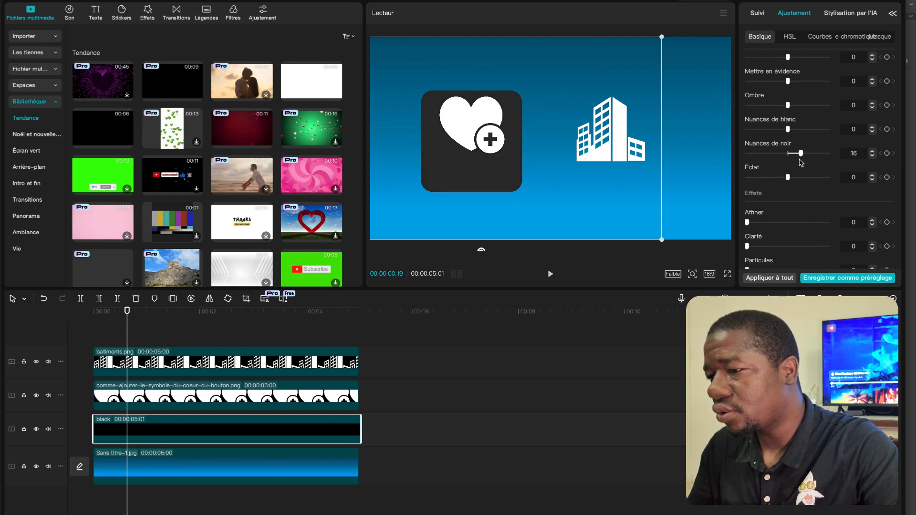
{"action": "scroll", "coordinate": [794, 224], "scroll_direction": "down", "scroll_amount": 2}
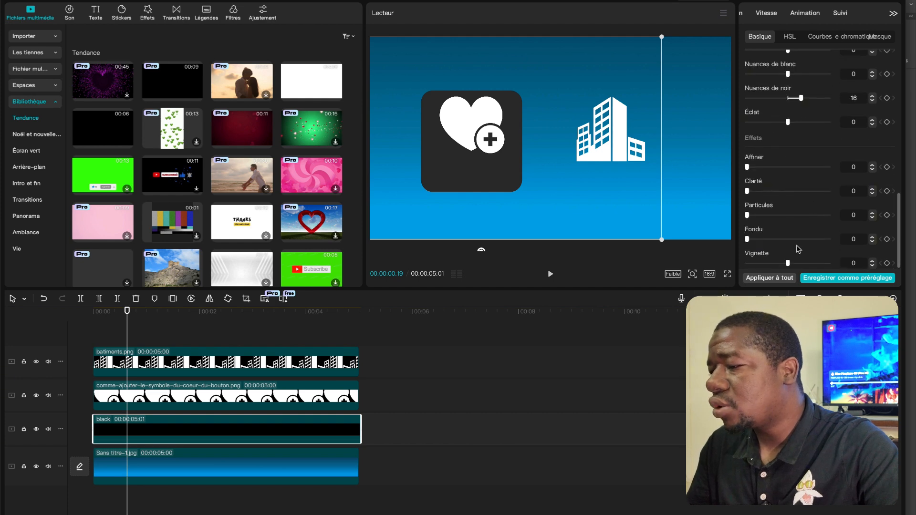
{"action": "left_click_drag", "start_coordinate": [787, 266], "coordinate": [742, 269]}
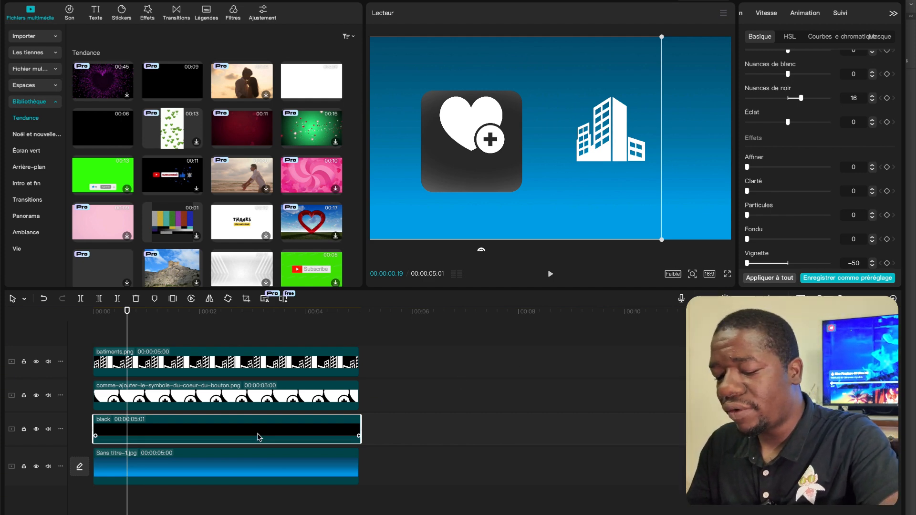
Paste a copy of the black tile clip, align it to the timeline start and place its tile behind the buildings icon.
{"action": "key", "text": "ctrl+v"}
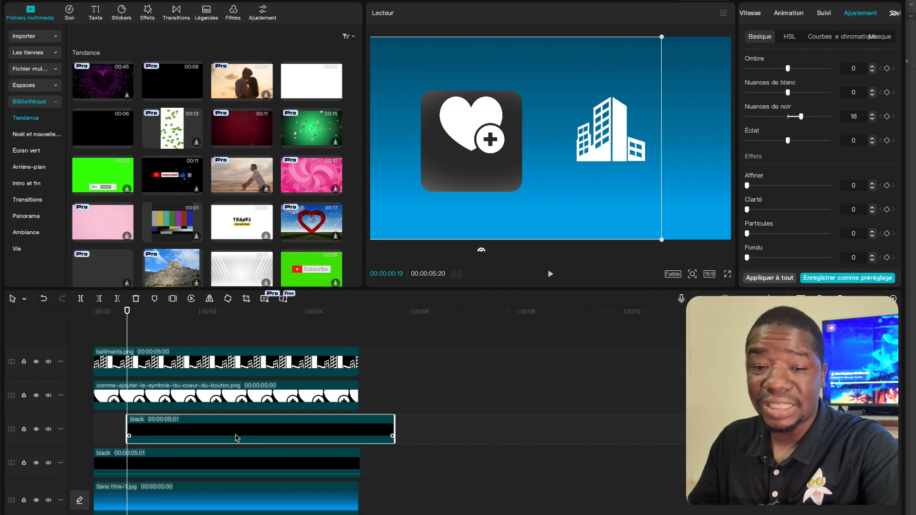
{"action": "left_click_drag", "start_coordinate": [233, 438], "coordinate": [196, 437]}
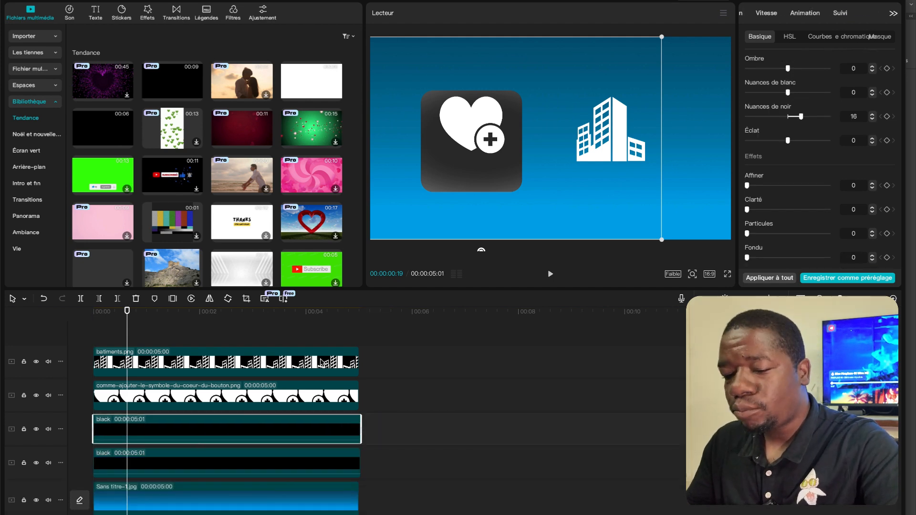
{"action": "left_click_drag", "start_coordinate": [437, 185], "coordinate": [565, 187]}
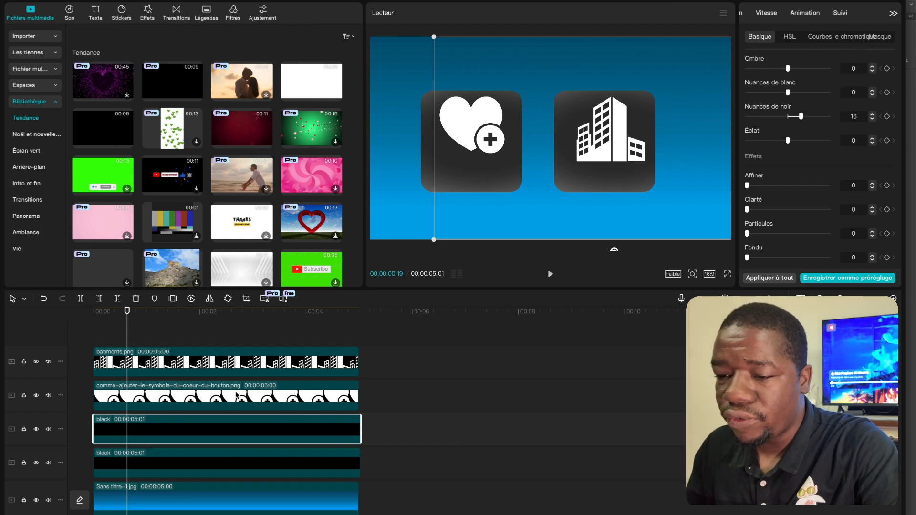
Play the composition from the start to check both icon tiles over the blue background.
{"action": "left_click", "coordinate": [117, 337]}
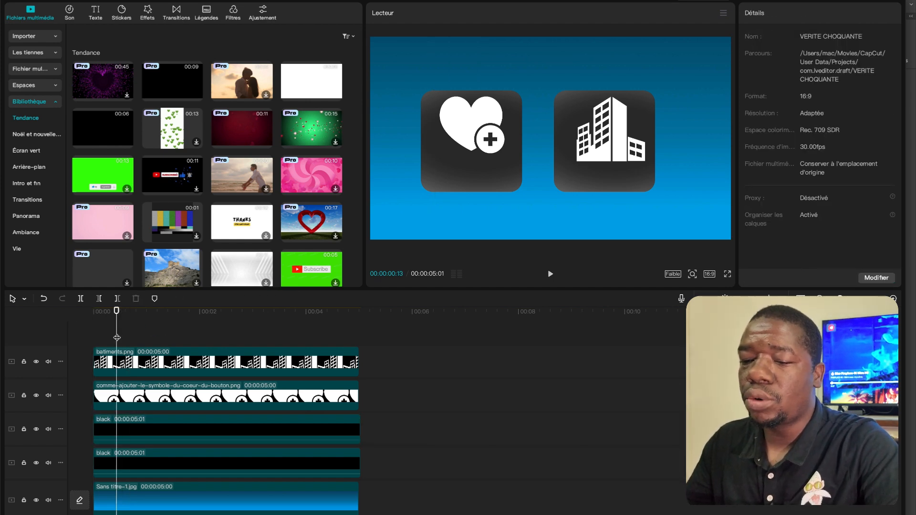
{"action": "left_click", "coordinate": [94, 335]}
{"action": "key", "text": "space"}
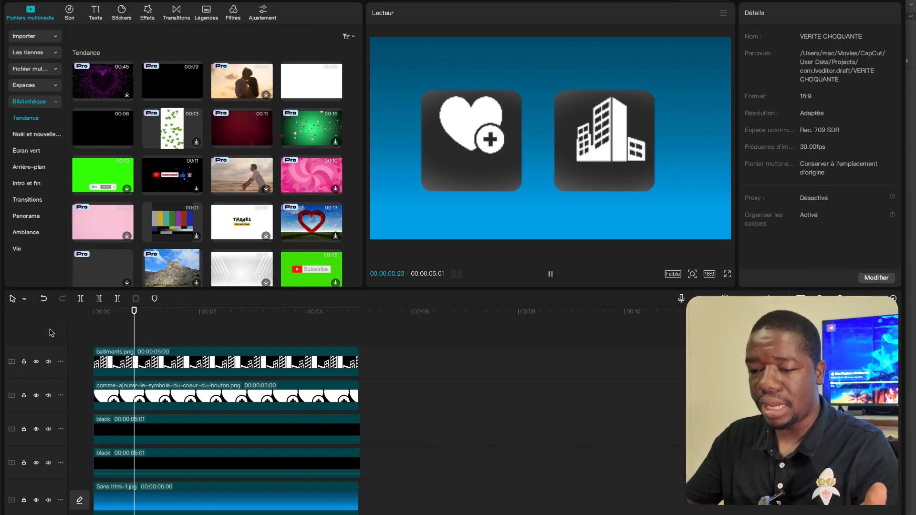
{"action": "key", "text": "space"}
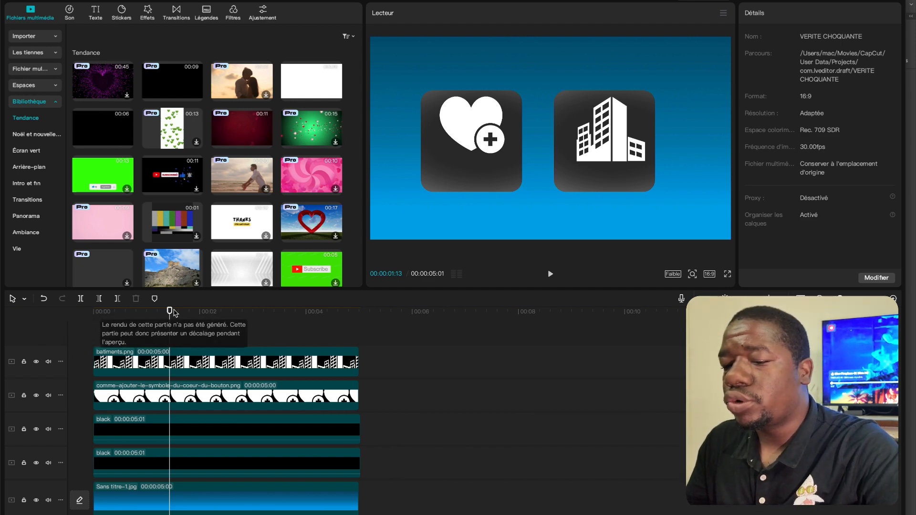
Combine the heart icon clip and the black tile clip behind it into one compound clip.
{"action": "left_click", "coordinate": [93, 315]}
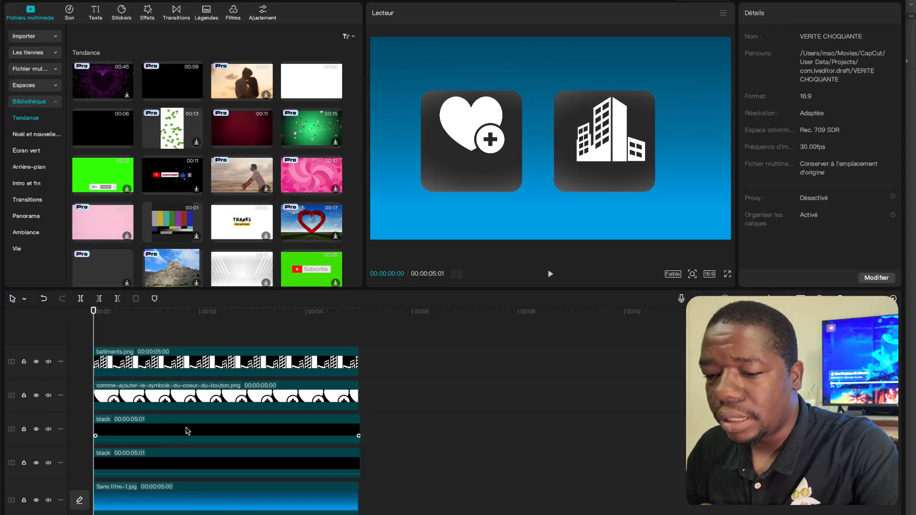
{"action": "left_click", "coordinate": [159, 463]}
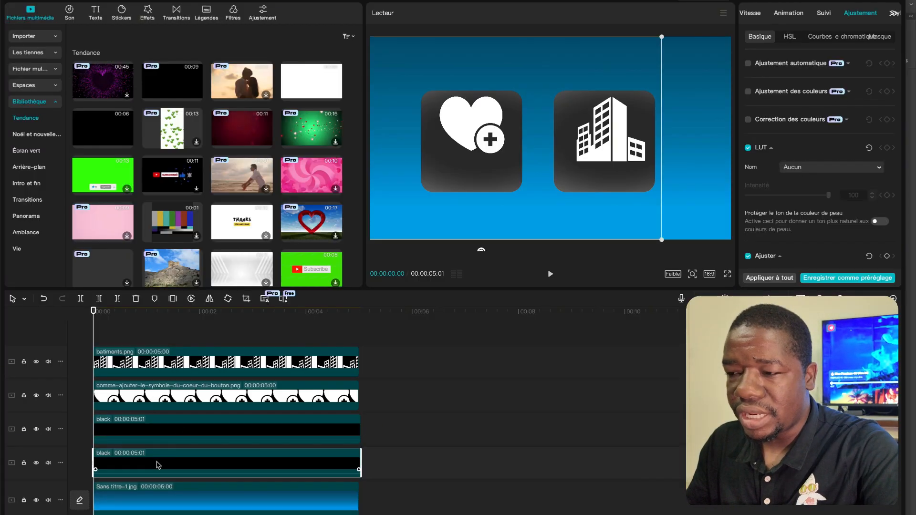
{"action": "left_click", "coordinate": [36, 463]}
{"action": "left_click", "coordinate": [36, 463]}
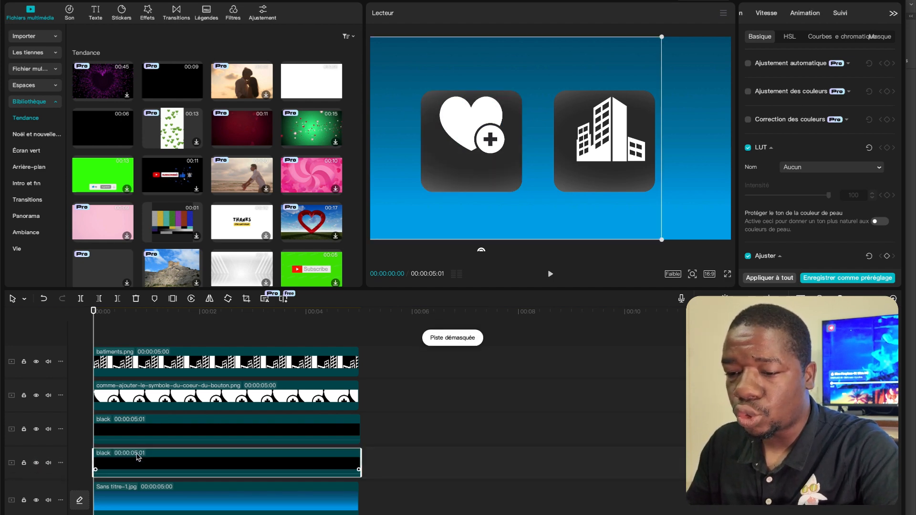
{"action": "left_click", "coordinate": [153, 405]}
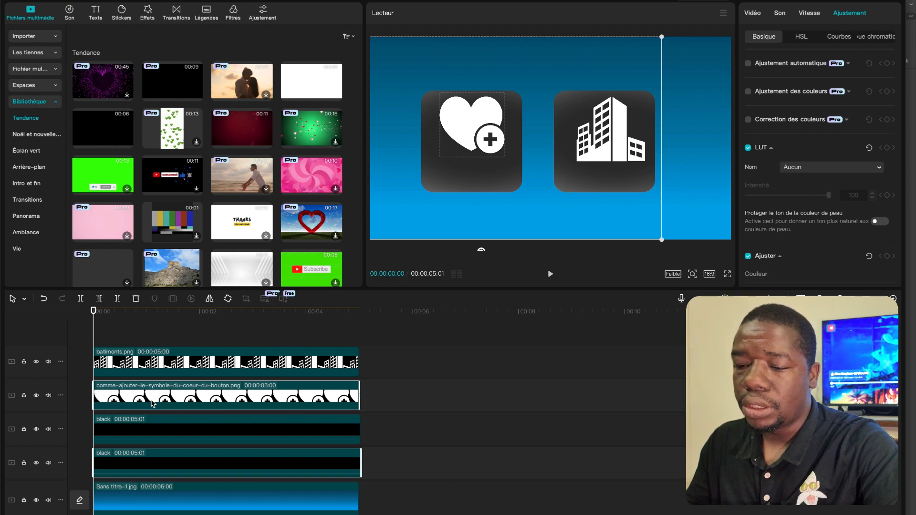
{"action": "right_click", "coordinate": [152, 404]}
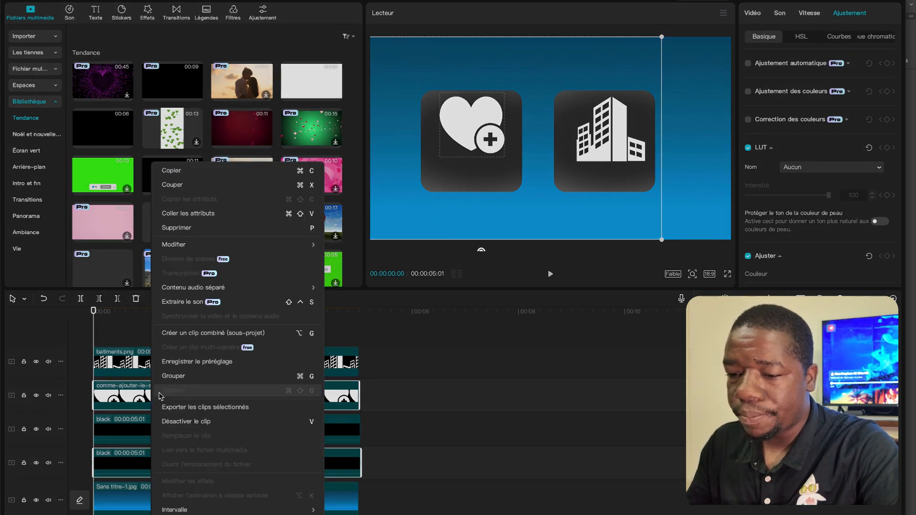
{"action": "left_click", "coordinate": [190, 333]}
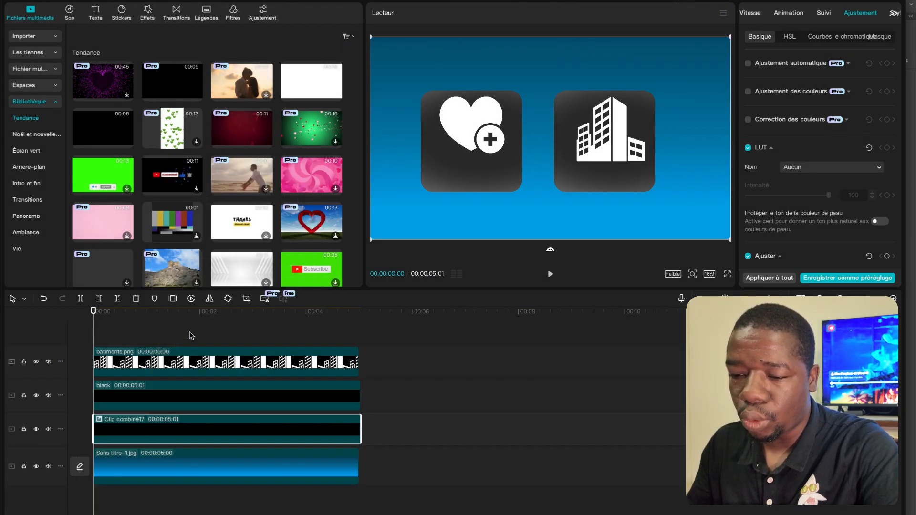
Combine the buildings icon clip and the remaining black tile clip into a second compound clip.
{"action": "left_click", "coordinate": [139, 401]}
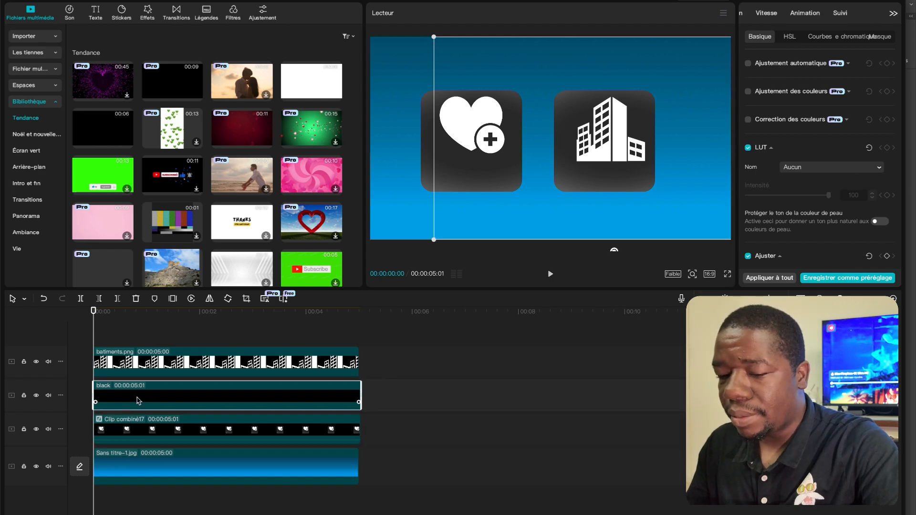
{"action": "left_click", "coordinate": [154, 374], "text": "ctrl"}
{"action": "right_click", "coordinate": [154, 374]}
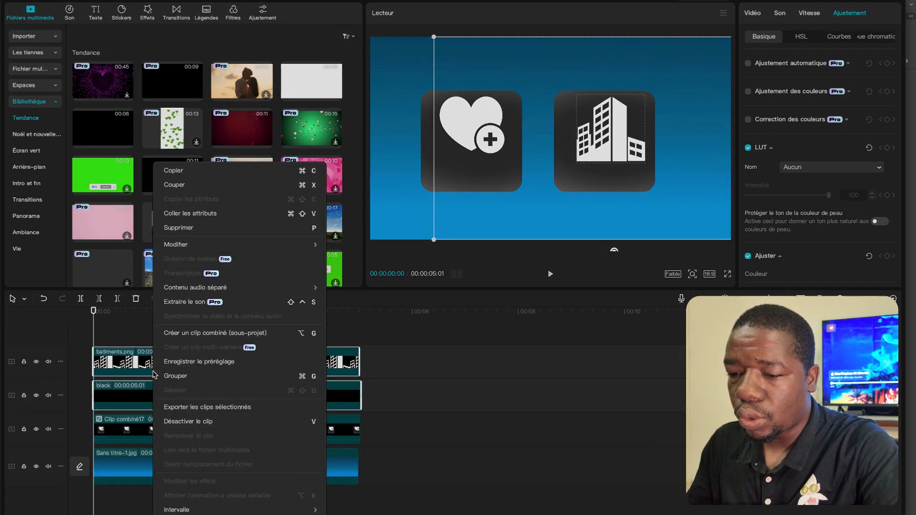
{"action": "left_click", "coordinate": [189, 333]}
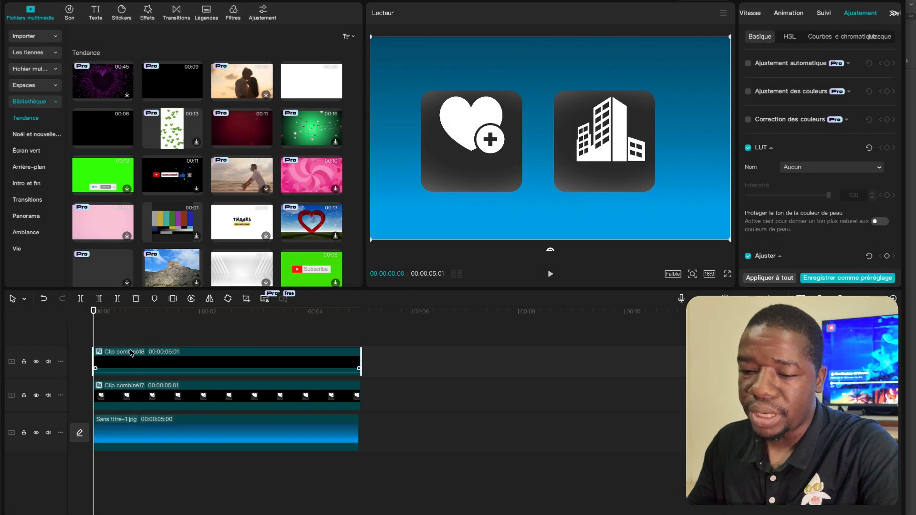
Hide and show each compound clip's track in turn to check which tile it contains.
{"action": "left_click", "coordinate": [35, 361]}
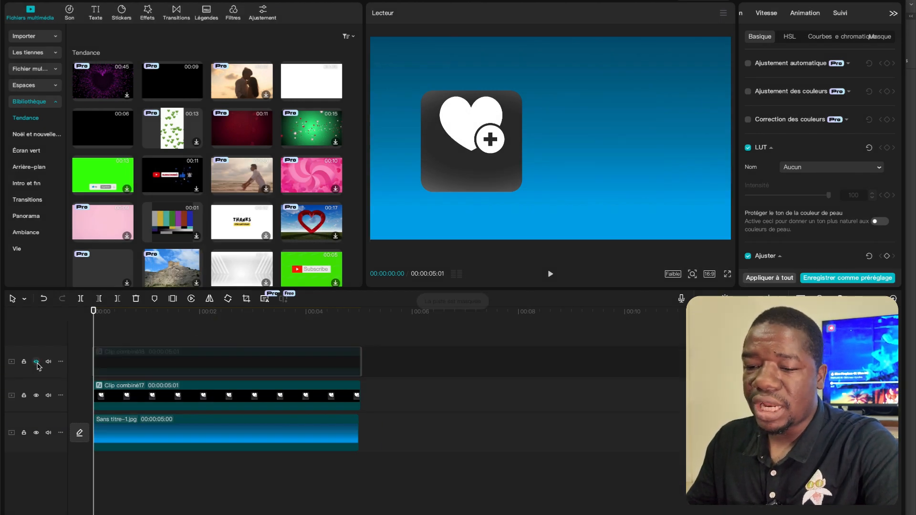
{"action": "left_click", "coordinate": [36, 361]}
{"action": "left_click", "coordinate": [36, 395]}
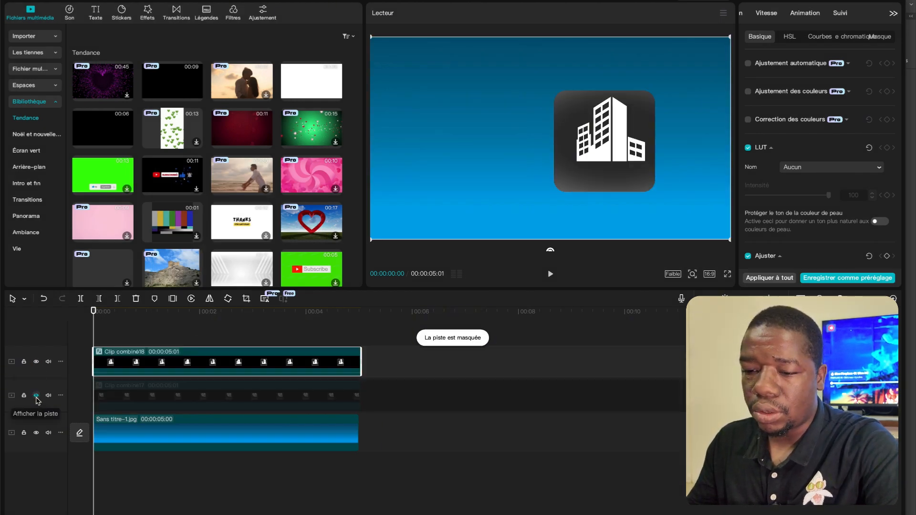
{"action": "left_click", "coordinate": [36, 396]}
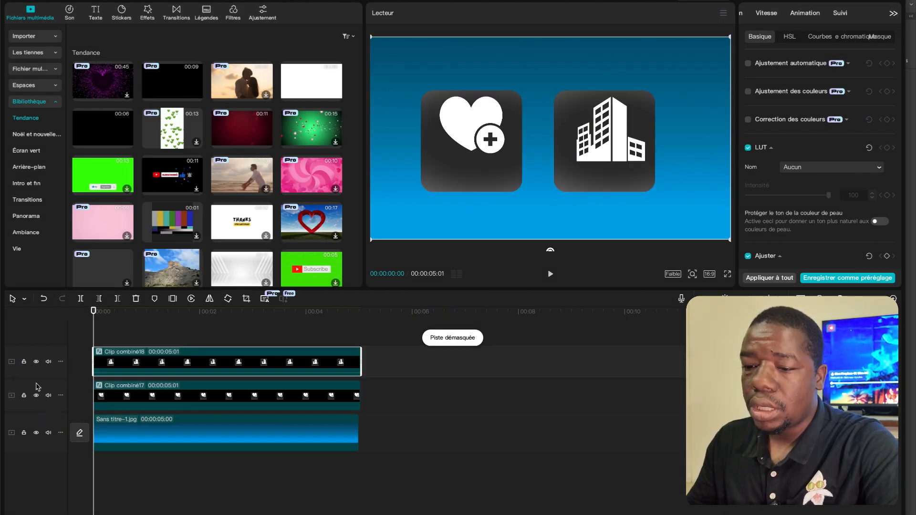
Open the buildings compound clip, try moving the buildings icon inside it, and undo the move before returning to the main timeline.
{"action": "double_click", "coordinate": [143, 370]}
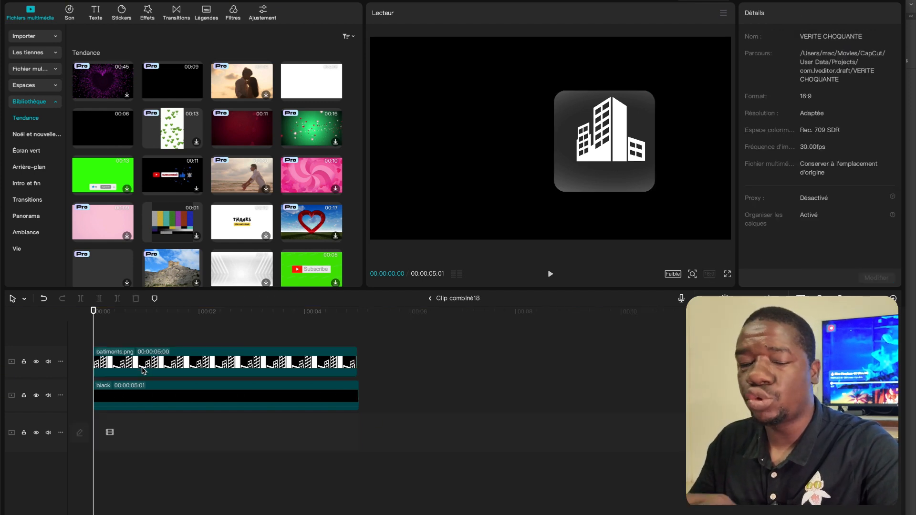
{"action": "left_click", "coordinate": [589, 160]}
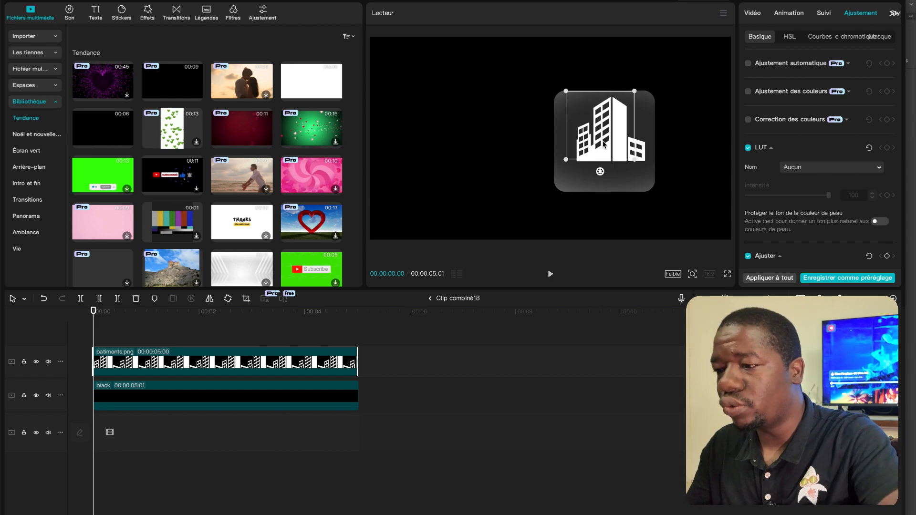
{"action": "key", "text": "ctrl+z"}
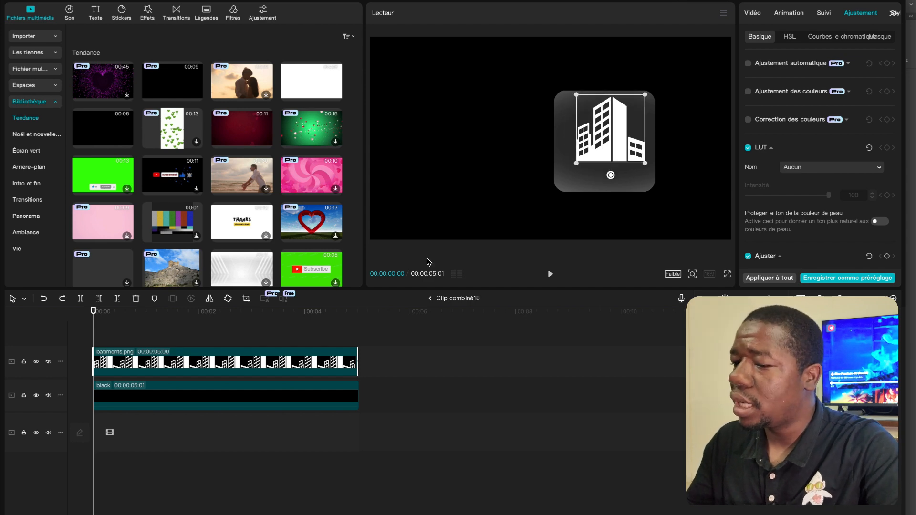
{"action": "left_click", "coordinate": [430, 299]}
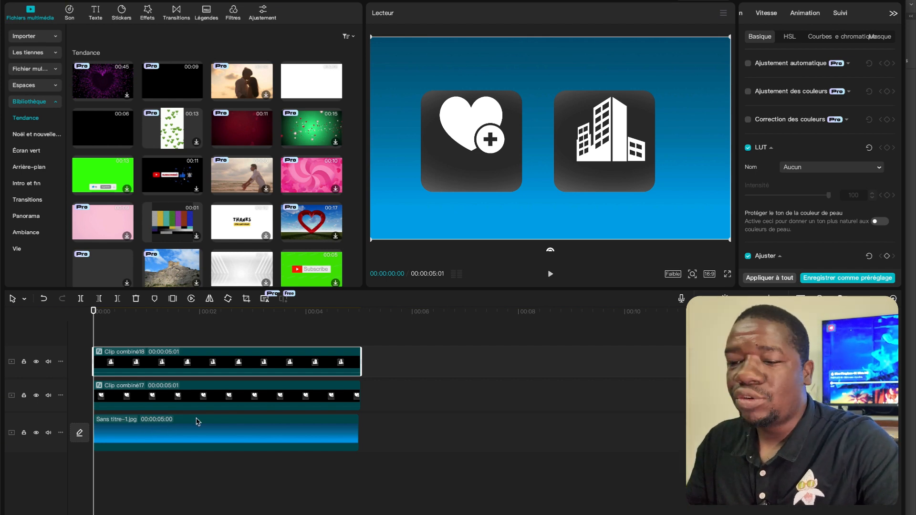
Apply the "Gliss… haut" intro animation with a 0.7 s duration to the heart and buildings compound clips.
{"action": "left_click", "coordinate": [120, 394]}
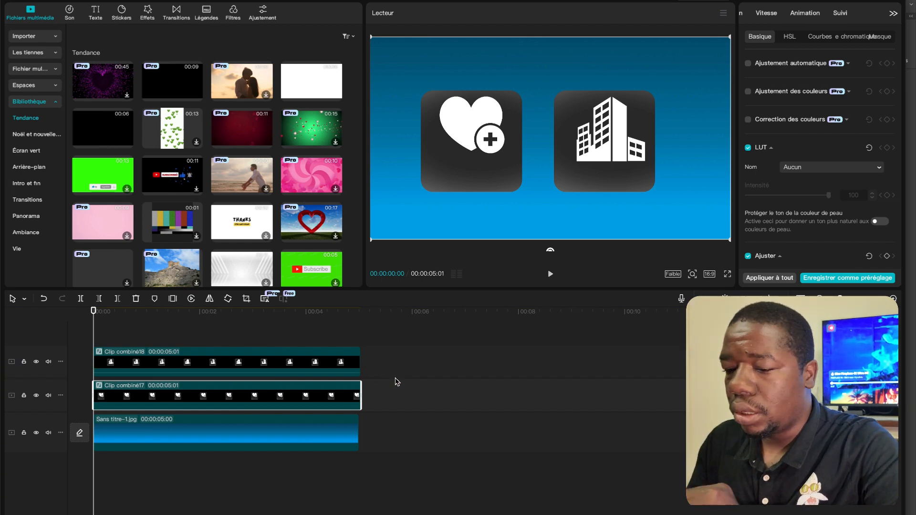
{"action": "left_click", "coordinate": [801, 18]}
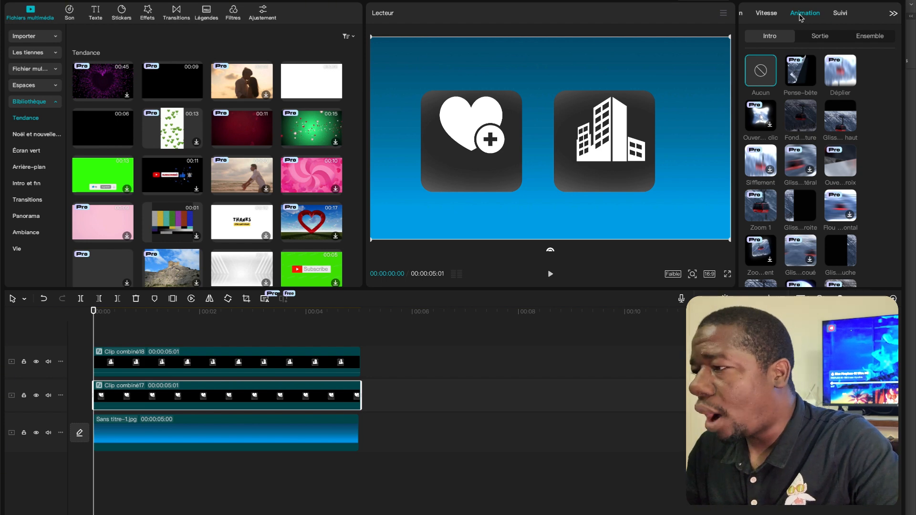
{"action": "left_click", "coordinate": [835, 121]}
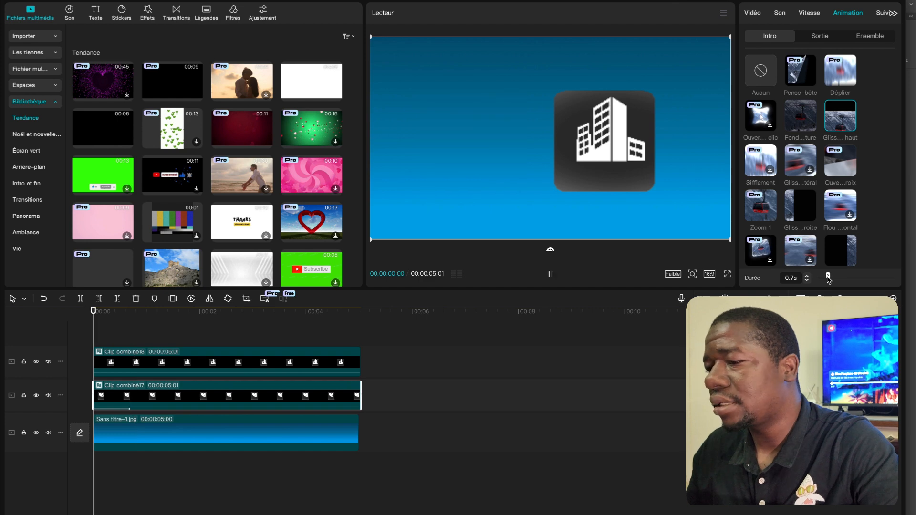
{"action": "left_click", "coordinate": [163, 371]}
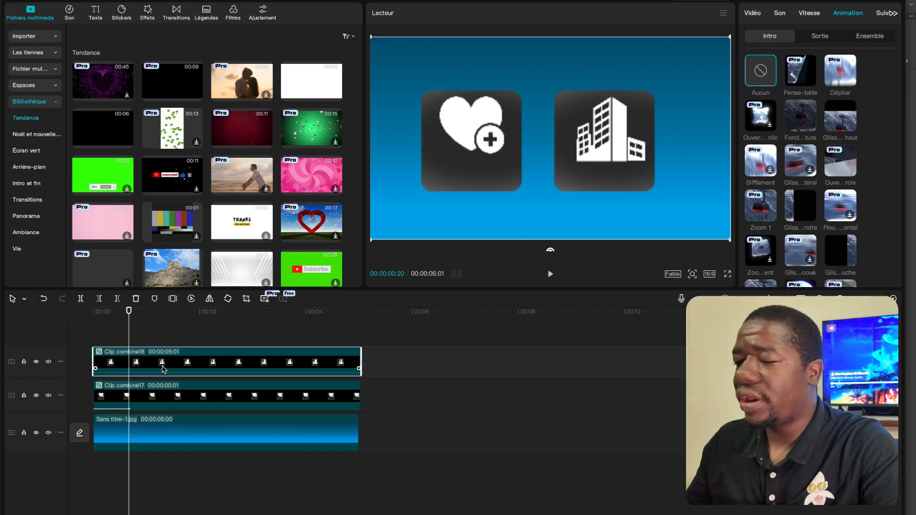
{"action": "left_click", "coordinate": [836, 128]}
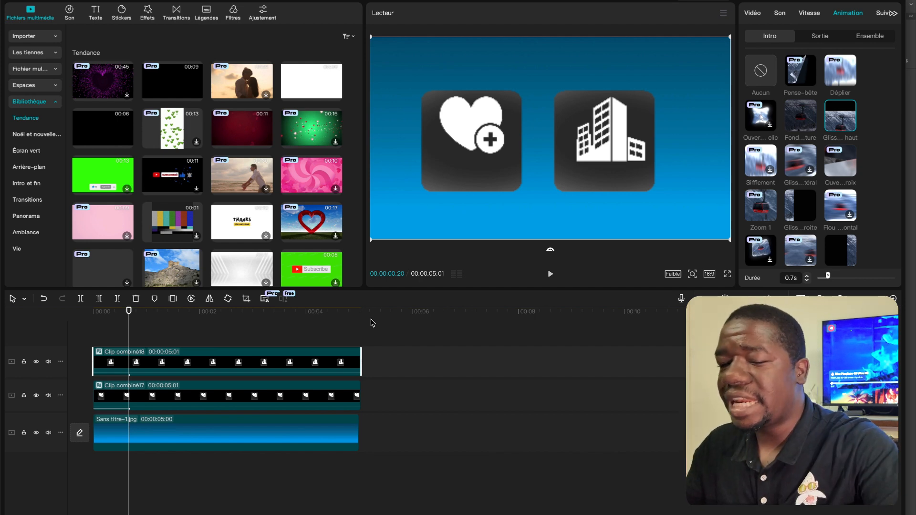
Play the timeline from the start to check the slide-in animation of both tiles.
{"action": "left_click_drag", "start_coordinate": [127, 321], "coordinate": [74, 325]}
{"action": "key", "text": "space"}
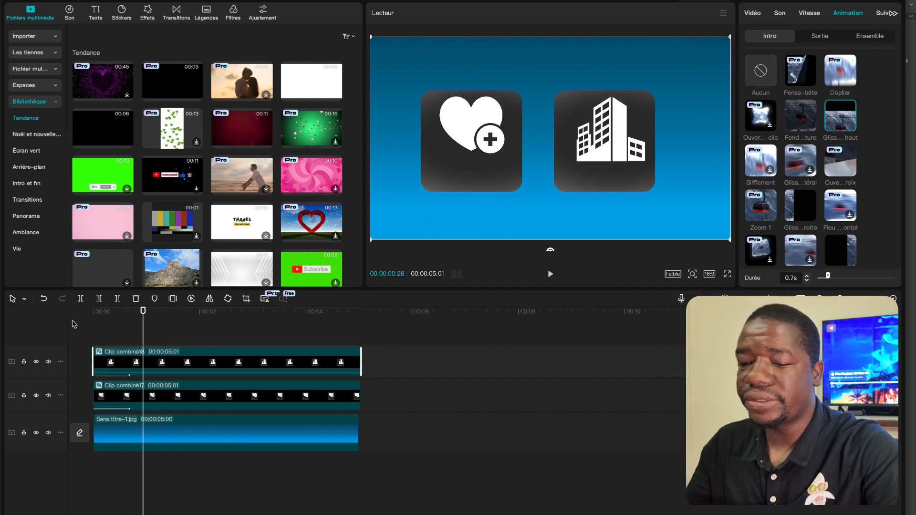
{"action": "left_click_drag", "start_coordinate": [149, 319], "coordinate": [35, 321]}
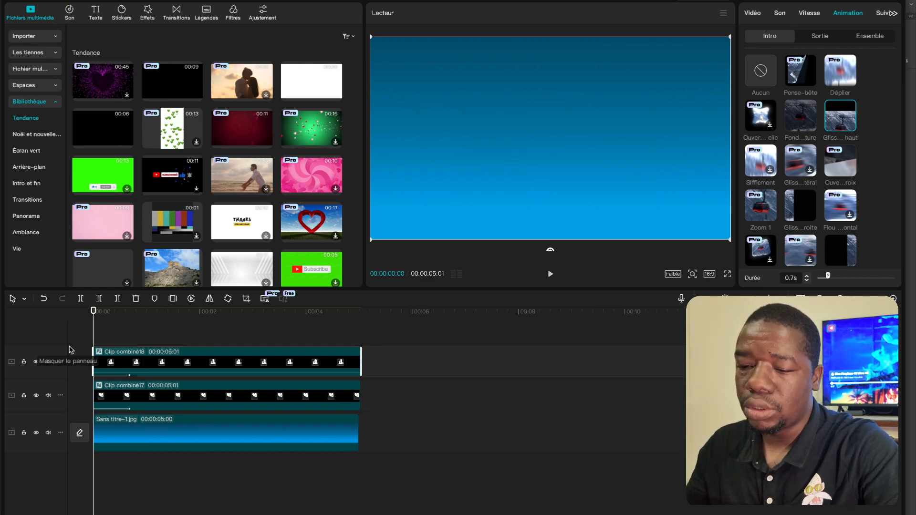
Shift the buildings compound clip to start about 14 frames after the heart compound clip.
{"action": "left_click_drag", "start_coordinate": [115, 368], "coordinate": [131, 368]}
{"action": "key", "text": "space"}
{"action": "key", "text": "space"}
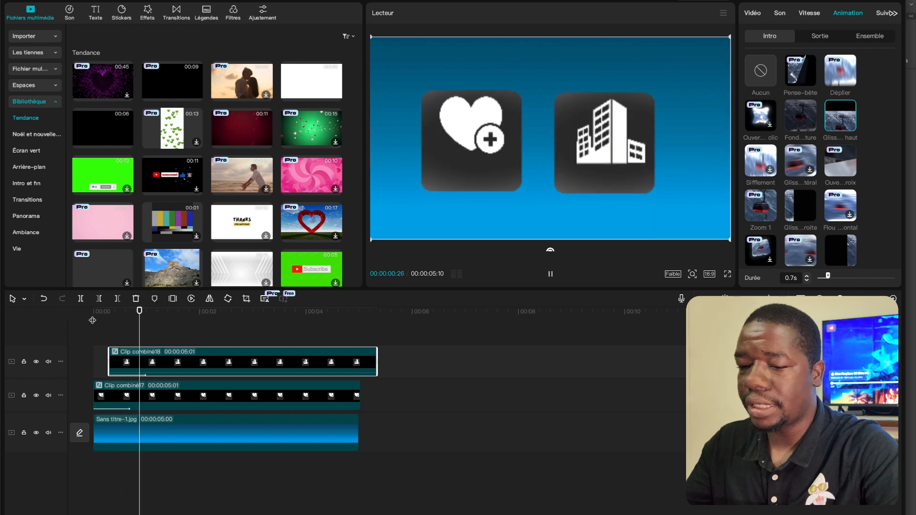
{"action": "left_click_drag", "start_coordinate": [150, 361], "coordinate": [159, 361]}
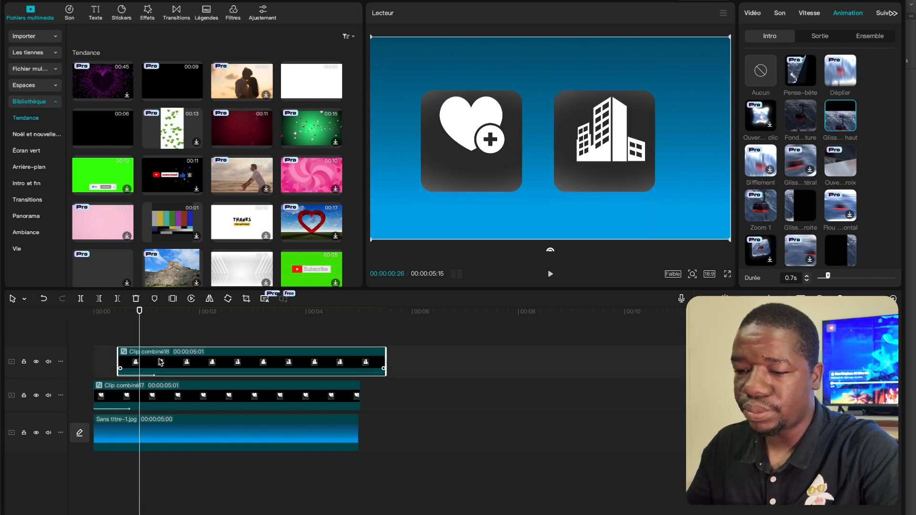
Replay the opening from the first frame to check the staggered entrance of the heart and buildings tiles.
{"action": "key", "text": "Home"}
{"action": "key", "text": "space"}
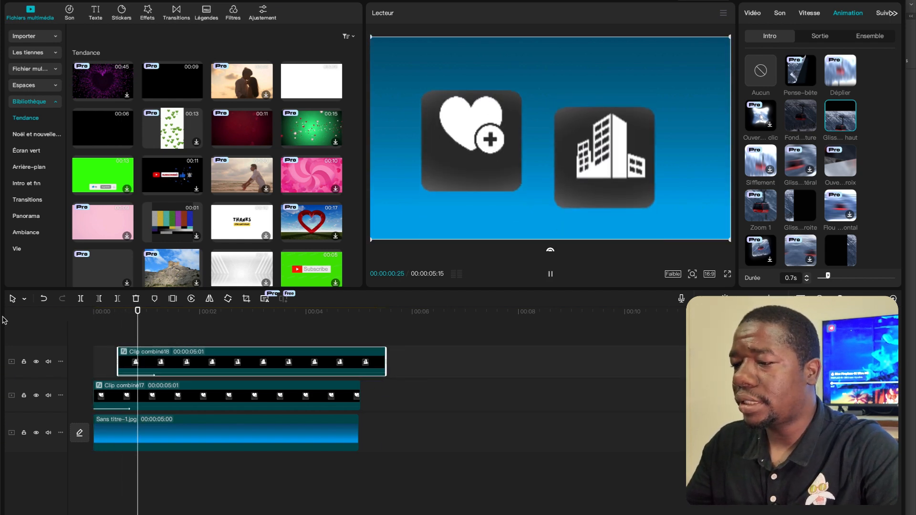
{"action": "key", "text": "space"}
{"action": "key", "text": "Home"}
{"action": "key", "text": "space"}
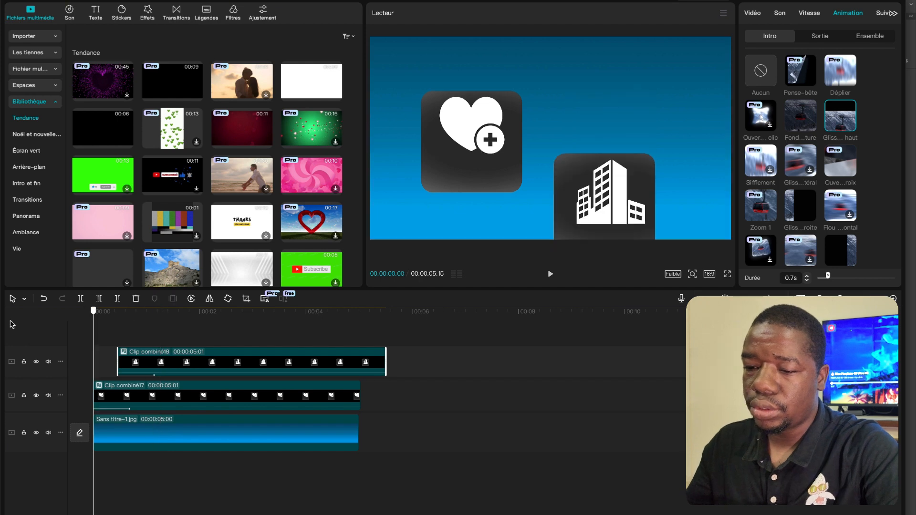
{"action": "key", "text": "space"}
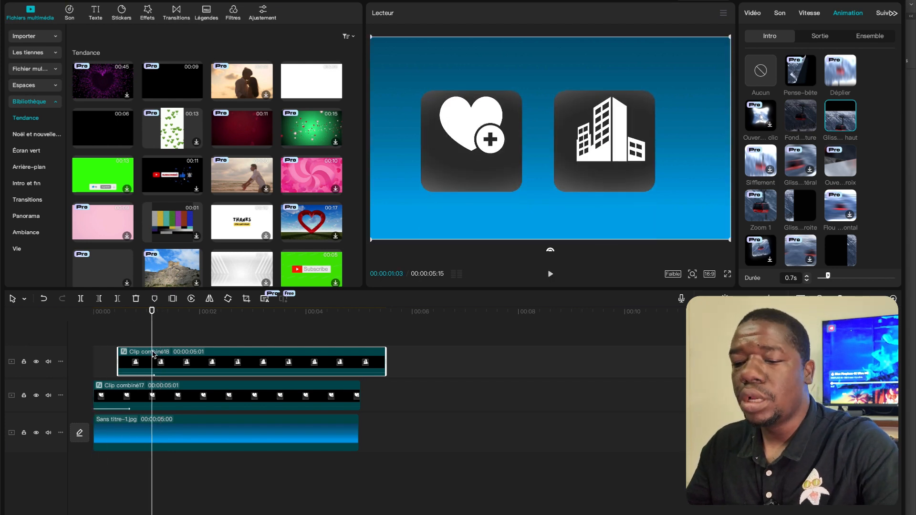
Add a default text clip on a new track above the compound clips, starting at the beginning of the timeline.
{"action": "left_click", "coordinate": [173, 403]}
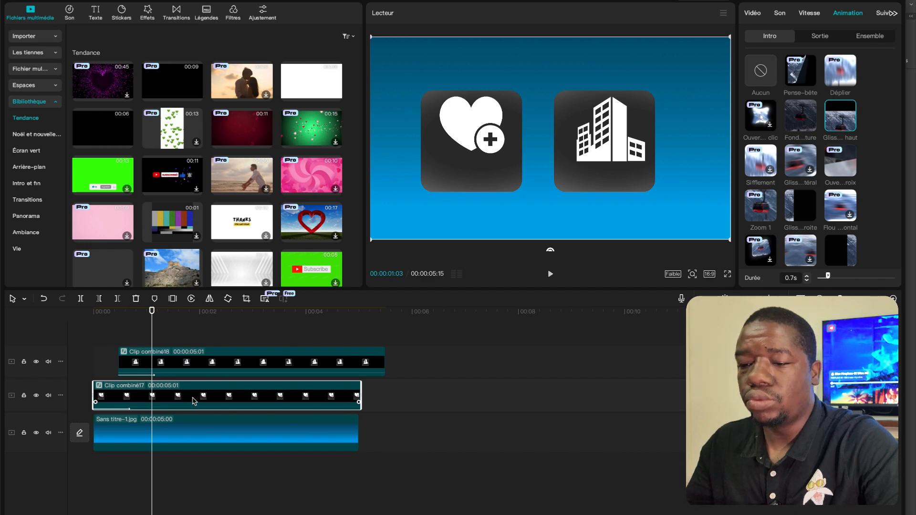
{"action": "left_click", "coordinate": [96, 14]}
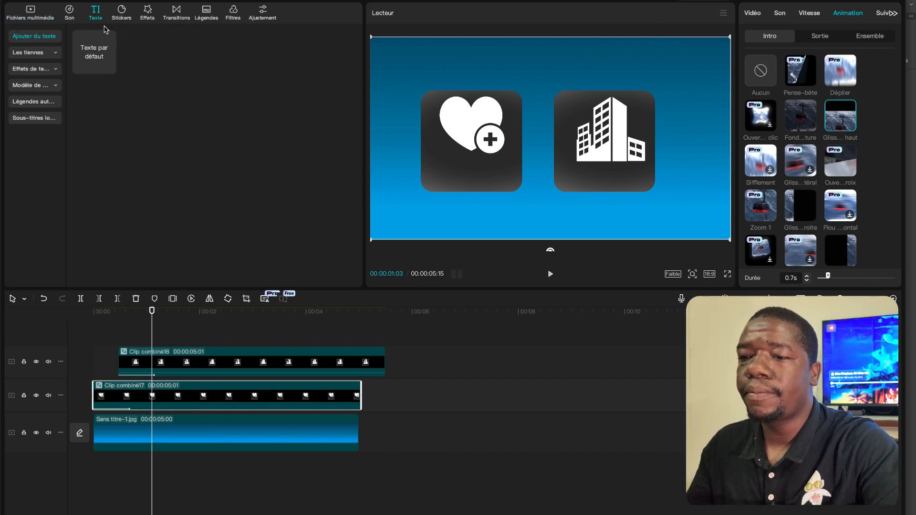
{"action": "left_click_drag", "start_coordinate": [93, 51], "coordinate": [64, 344]}
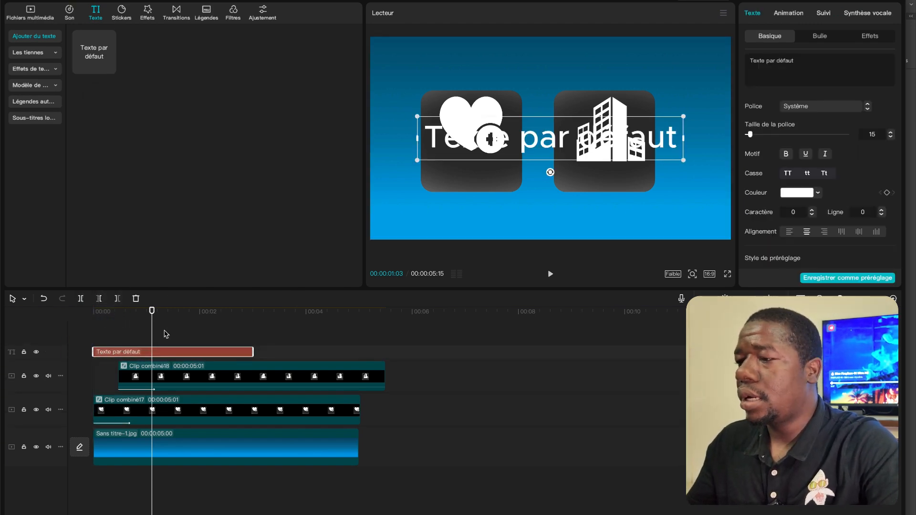
Replace the default text with "Paix du" and "coeur" on two lines.
{"action": "left_click_drag", "start_coordinate": [810, 64], "coordinate": [729, 64]}
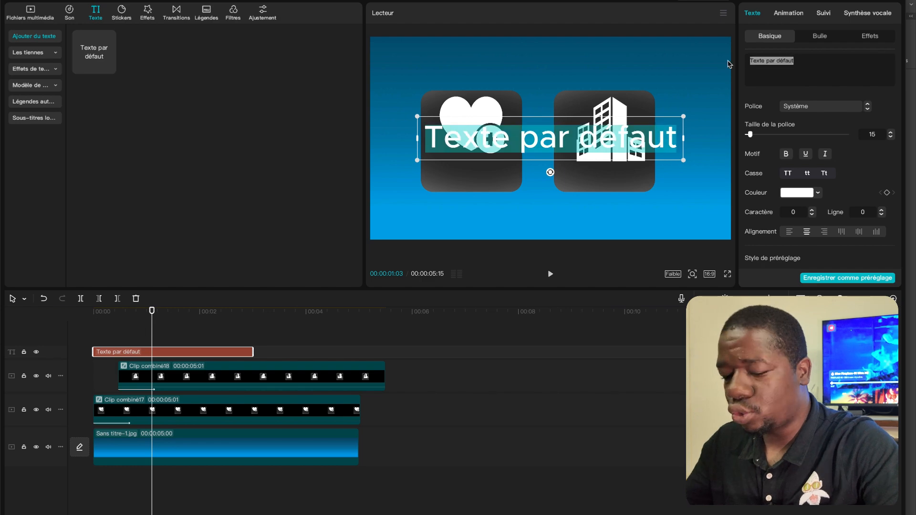
{"action": "type", "text": "P"}
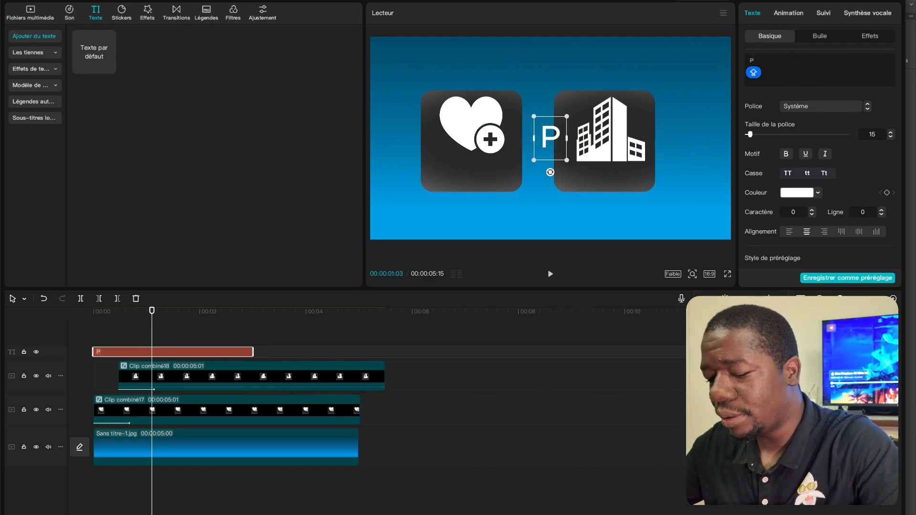
{"action": "type", "text": "aix d"}
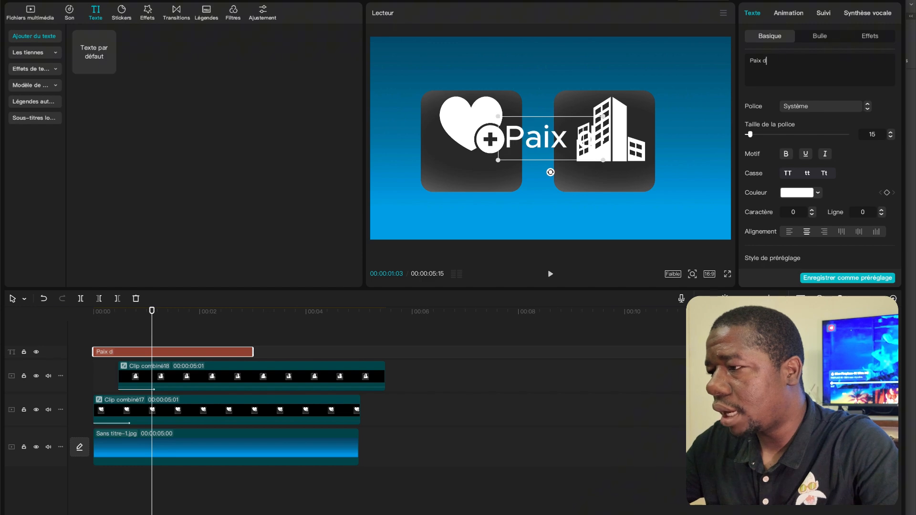
{"action": "key", "text": "BackSpace"}
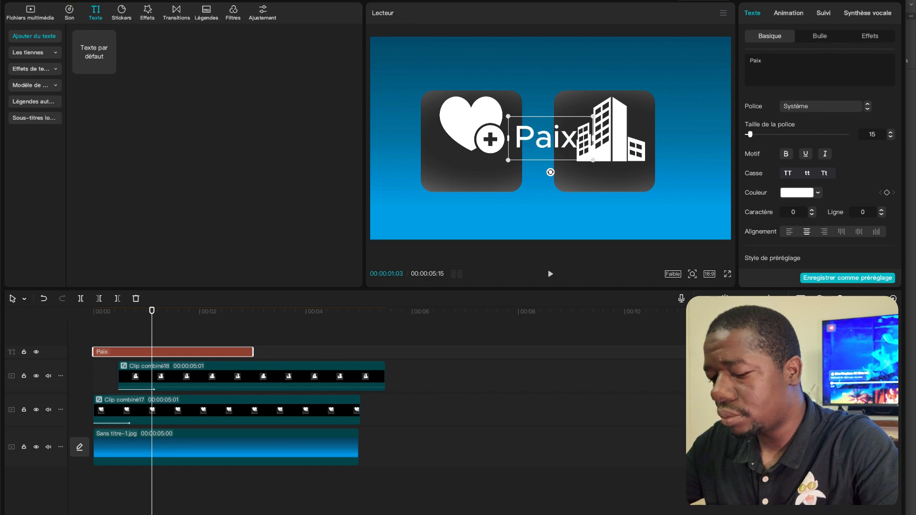
{"action": "type", "text": "du"}
{"action": "key", "text": "Return"}
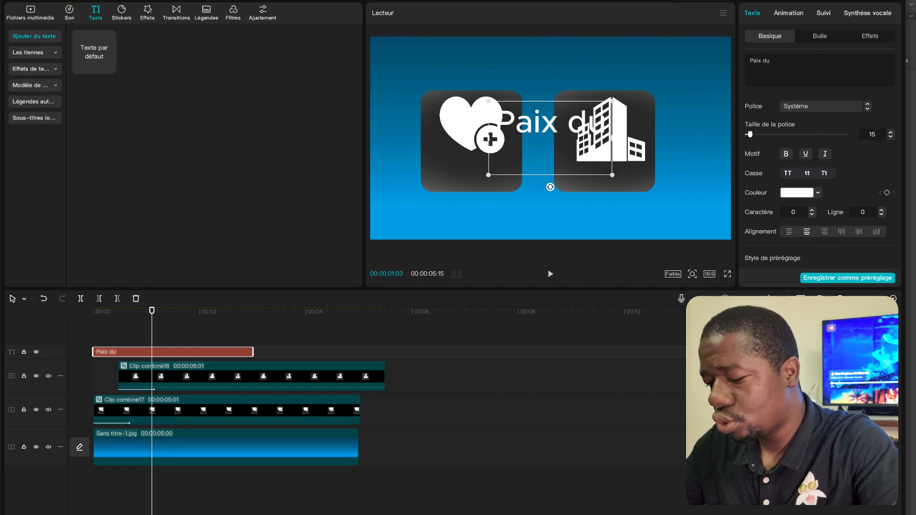
{"action": "type", "text": "coeur"}
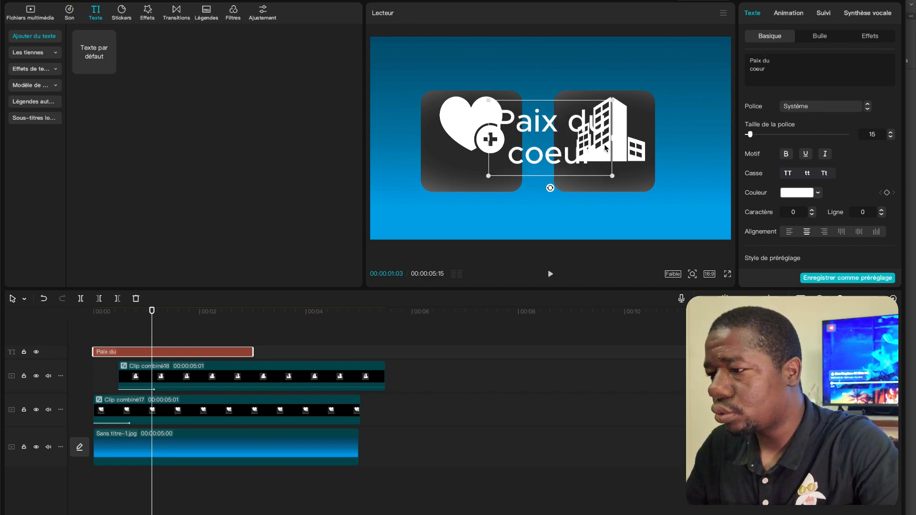
Shrink the text to fit below the heart icon on its tile and set its line spacing to -5.
{"action": "left_click_drag", "start_coordinate": [606, 103], "coordinate": [494, 167]}
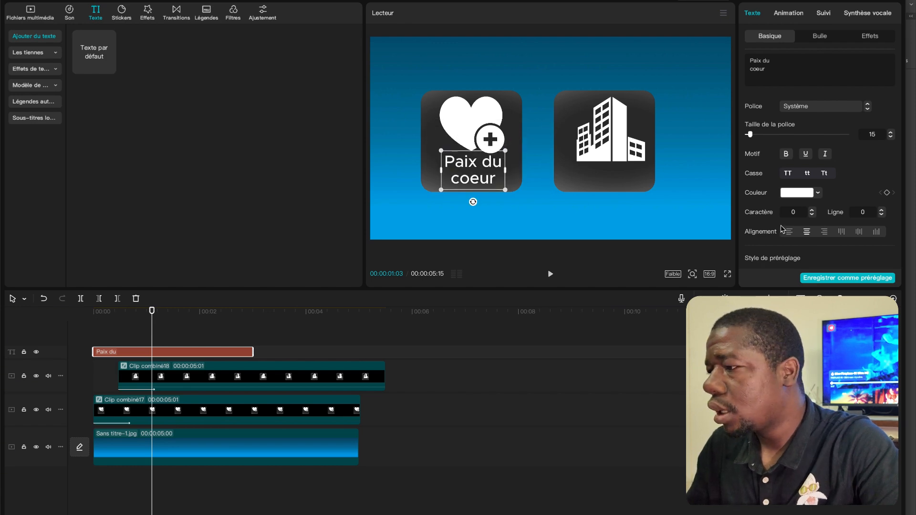
{"action": "left_click", "coordinate": [881, 216]}
{"action": "left_click", "coordinate": [881, 216]}
{"action": "left_click", "coordinate": [881, 215]}
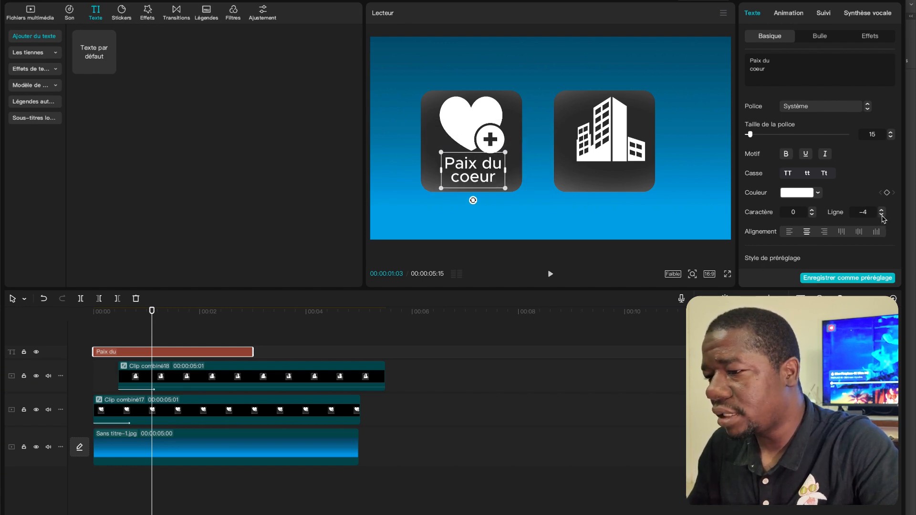
{"action": "left_click", "coordinate": [881, 215]}
{"action": "left_click", "coordinate": [881, 215]}
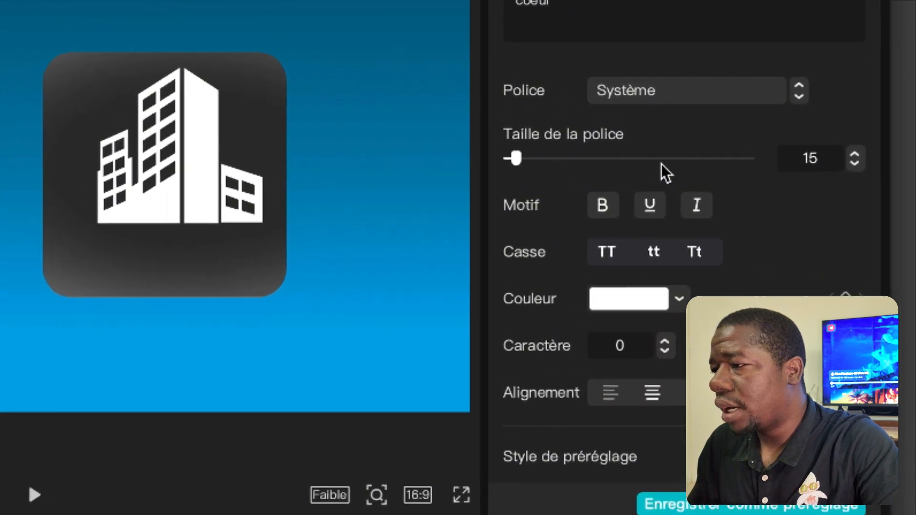
Change the font of the "Paix du coeur" text to ZY Steady.
{"action": "left_click", "coordinate": [687, 98]}
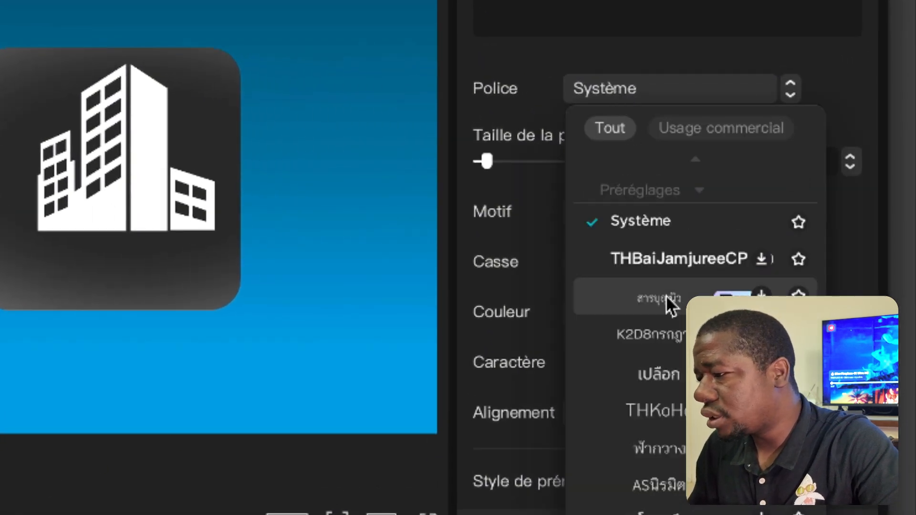
{"action": "scroll", "coordinate": [665, 295], "scroll_direction": "down", "scroll_amount": 10}
{"action": "scroll", "coordinate": [665, 295], "scroll_direction": "down", "scroll_amount": 12}
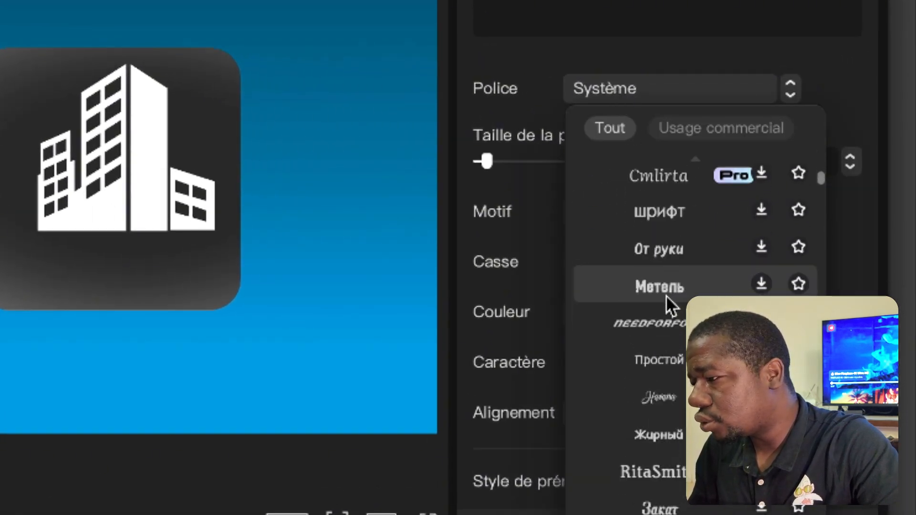
{"action": "scroll", "coordinate": [666, 296], "scroll_direction": "down", "scroll_amount": 15}
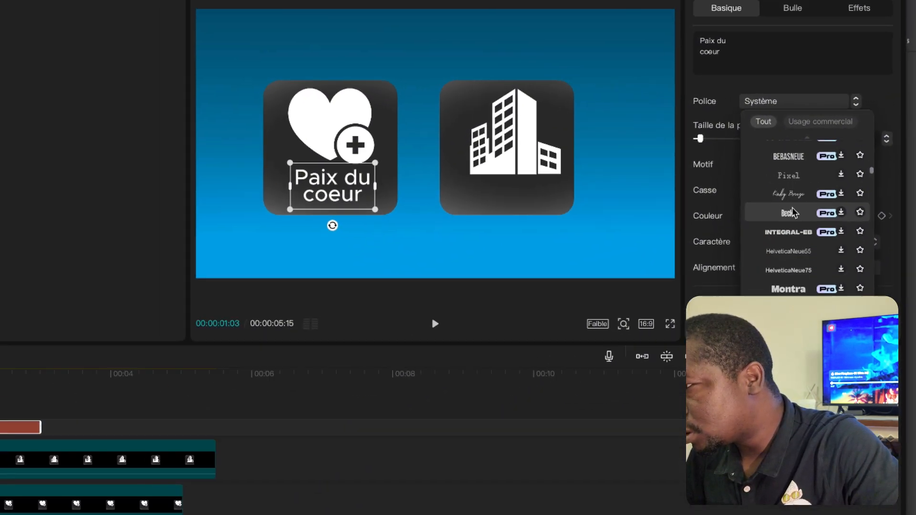
{"action": "scroll", "coordinate": [724, 258], "scroll_direction": "up", "scroll_amount": 2}
{"action": "left_click", "coordinate": [711, 193]}
{"action": "left_click", "coordinate": [817, 155]}
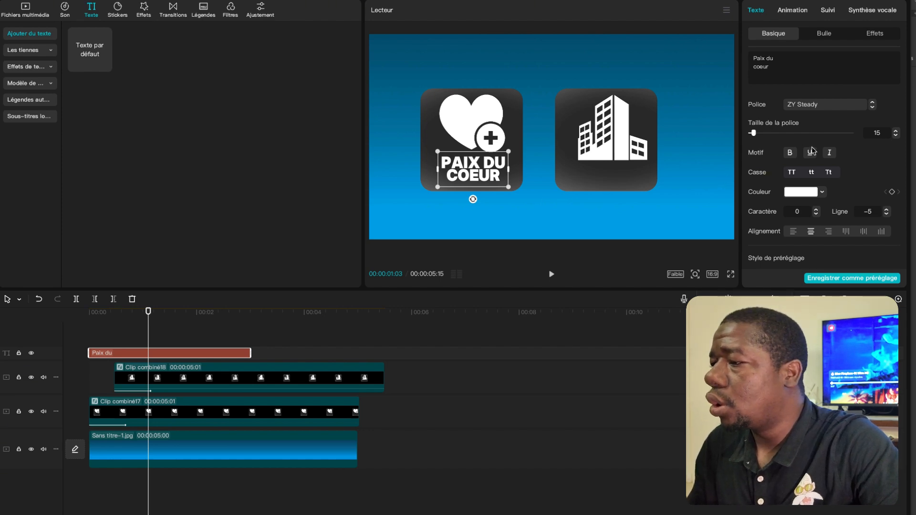
Apply the green glow preset style to the "Paix du coeur" text and reduce its glow.
{"action": "scroll", "coordinate": [811, 196], "scroll_direction": "down", "scroll_amount": 3}
{"action": "scroll", "coordinate": [811, 196], "scroll_direction": "down", "scroll_amount": 2}
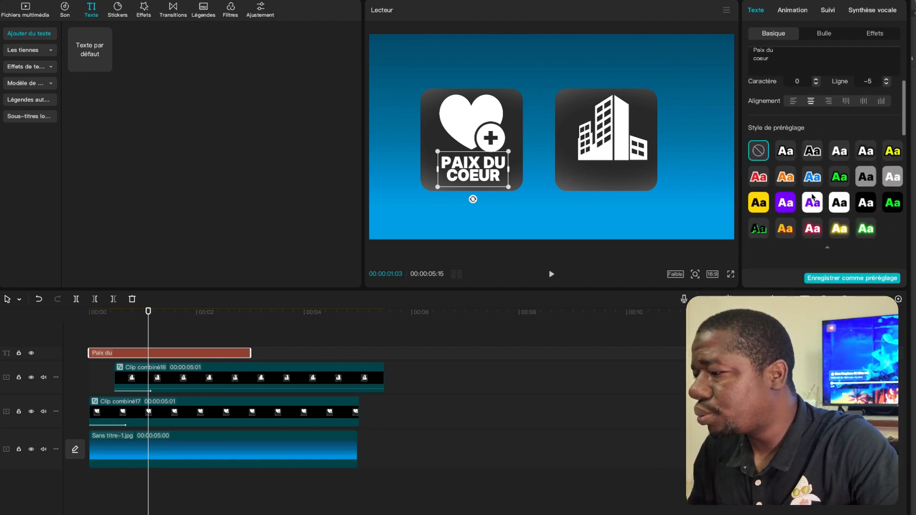
{"action": "left_click", "coordinate": [865, 215]}
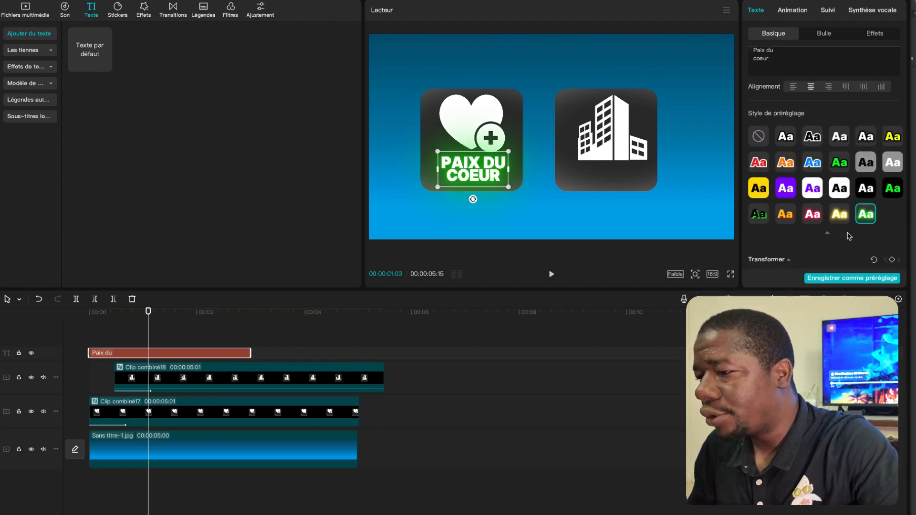
{"action": "scroll", "coordinate": [848, 236], "scroll_direction": "down", "scroll_amount": 5}
{"action": "scroll", "coordinate": [848, 237], "scroll_direction": "down", "scroll_amount": 5}
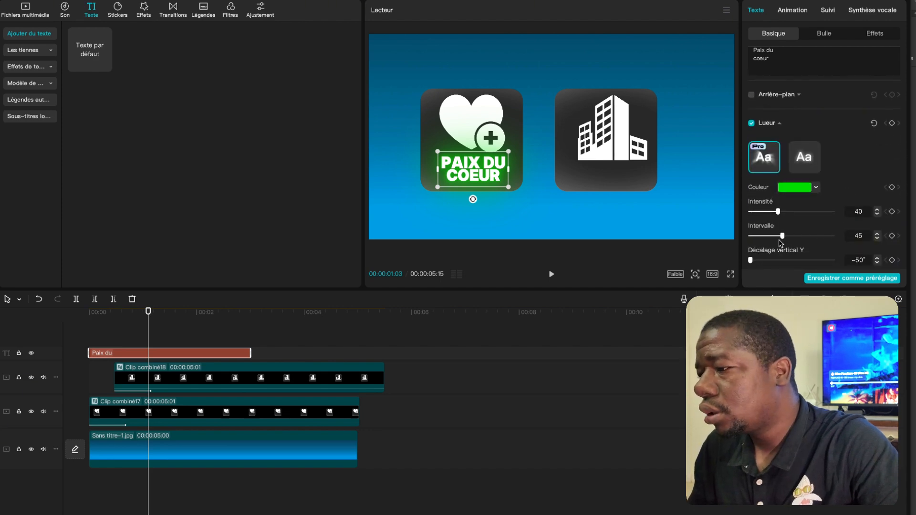
{"action": "left_click_drag", "start_coordinate": [781, 236], "coordinate": [754, 213]}
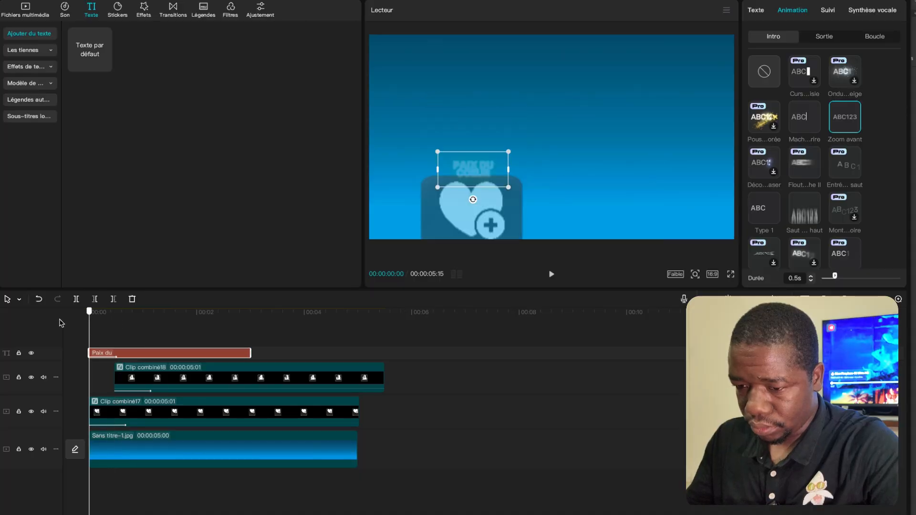
Shift the text clip to start about 0.4 s into the timeline and preview its entrance with the tiles.
{"action": "key", "text": "space"}
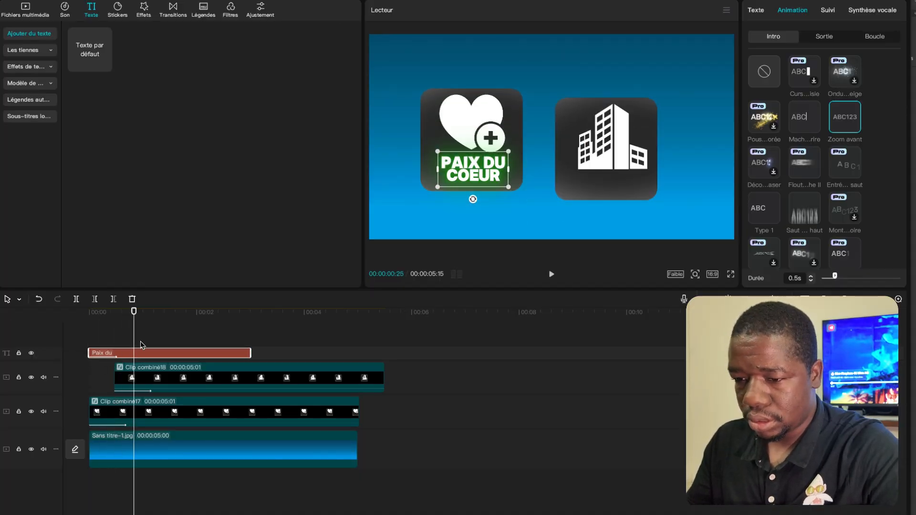
{"action": "left_click_drag", "start_coordinate": [144, 354], "coordinate": [165, 353]}
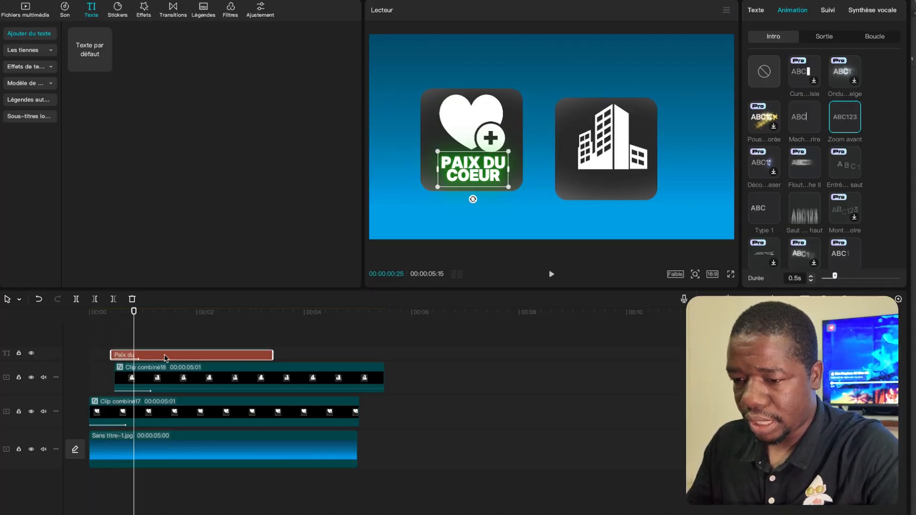
{"action": "left_click_drag", "start_coordinate": [135, 316], "coordinate": [41, 327]}
{"action": "key", "text": "space"}
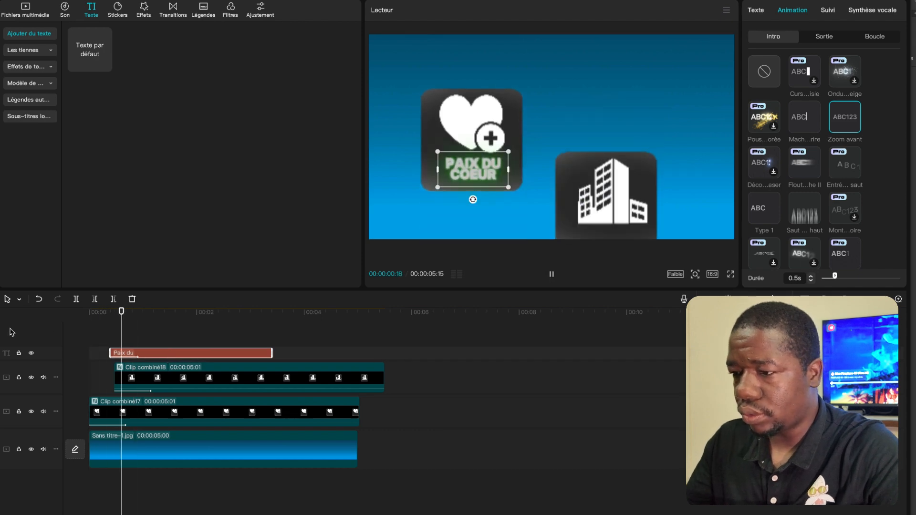
{"action": "key", "text": "space"}
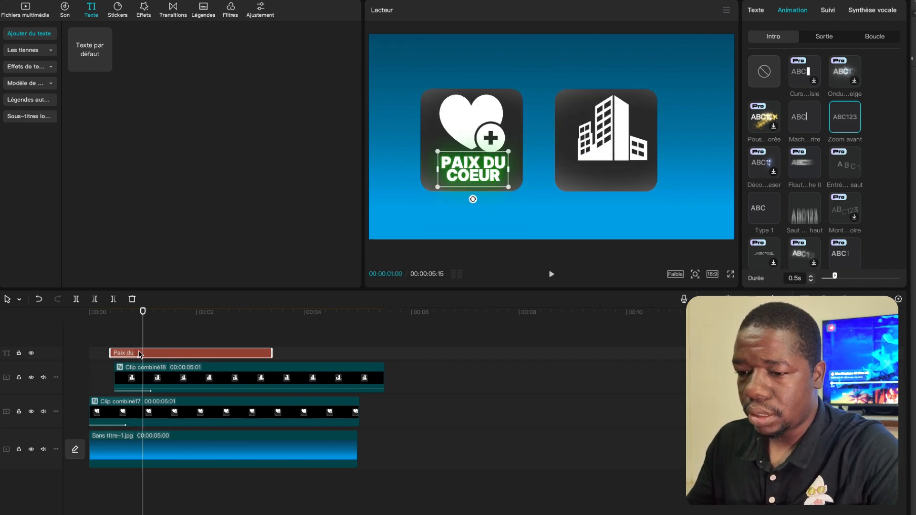
{"action": "left_click_drag", "start_coordinate": [144, 319], "coordinate": [14, 327]}
{"action": "key", "text": "space"}
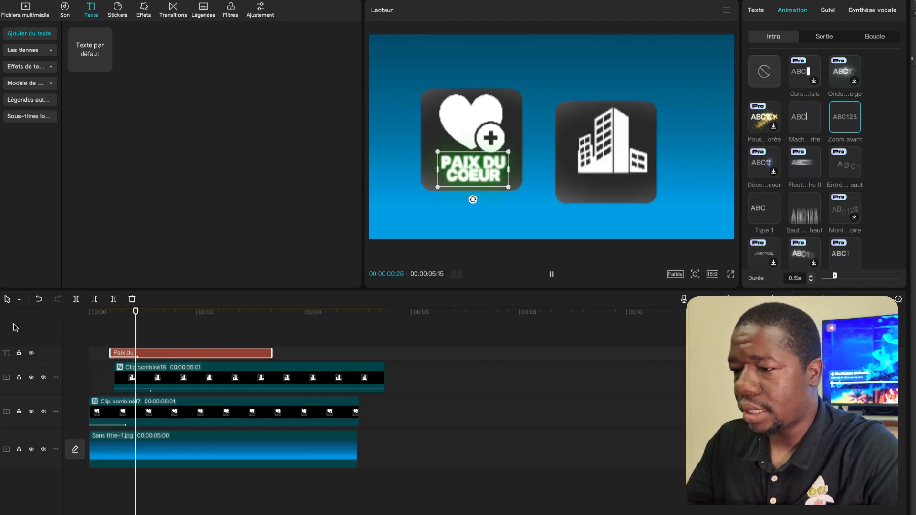
{"action": "key", "text": "space"}
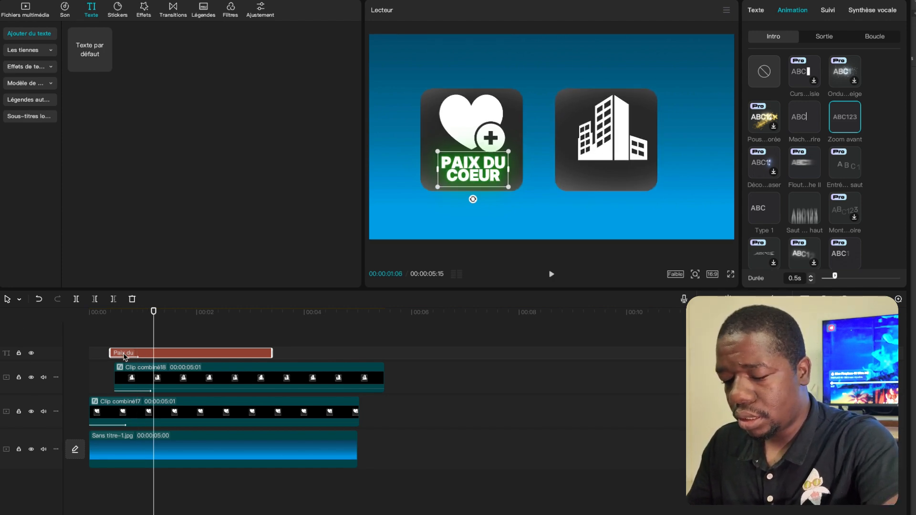
Duplicate the "Paix du coeur" text at 00:00:01:06 and place the copy below the buildings icon on its tile.
{"action": "key", "text": "ctrl+c"}
{"action": "key", "text": "ctrl+v"}
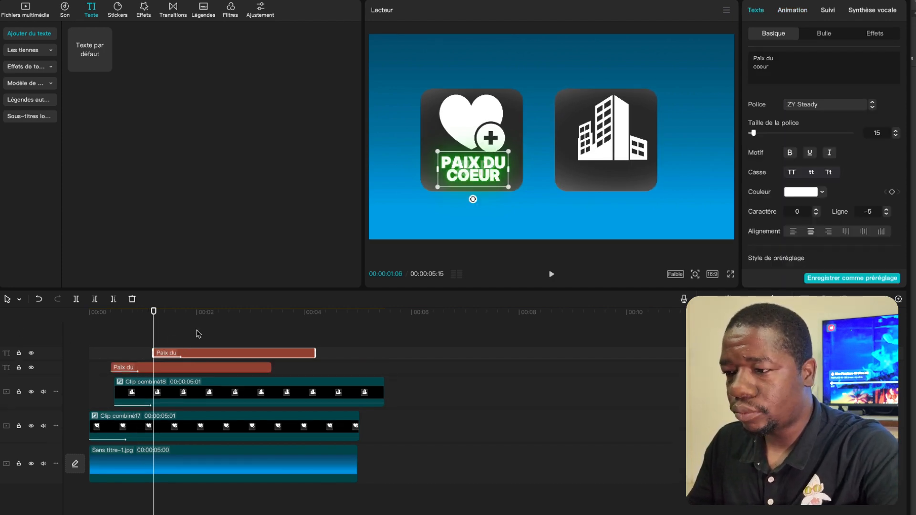
{"action": "left_click_drag", "start_coordinate": [461, 172], "coordinate": [597, 178]}
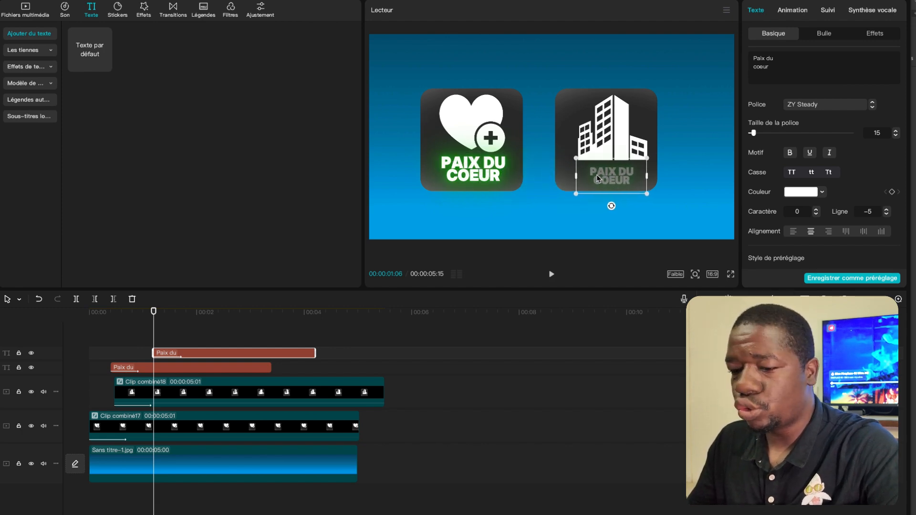
Play the animation from the start to preview both captions entering on their tiles.
{"action": "left_click", "coordinate": [90, 313]}
{"action": "key", "text": "space"}
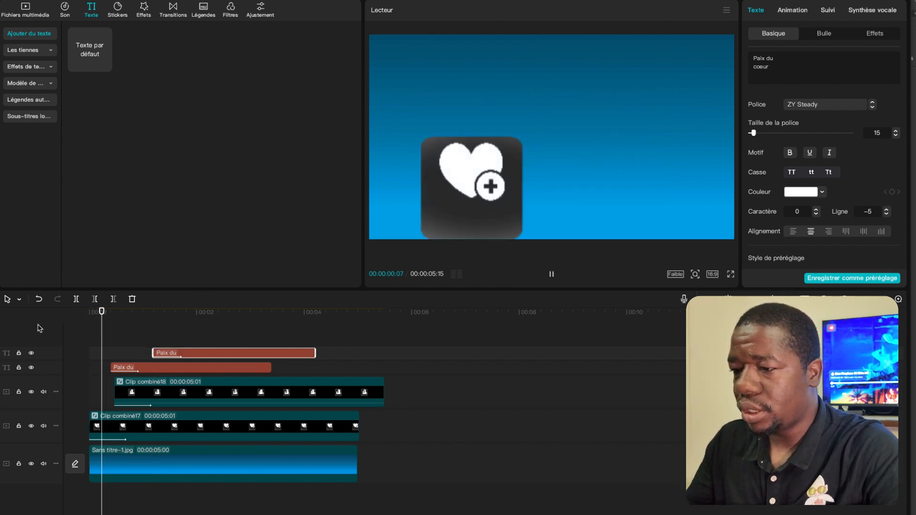
{"action": "key", "text": "space"}
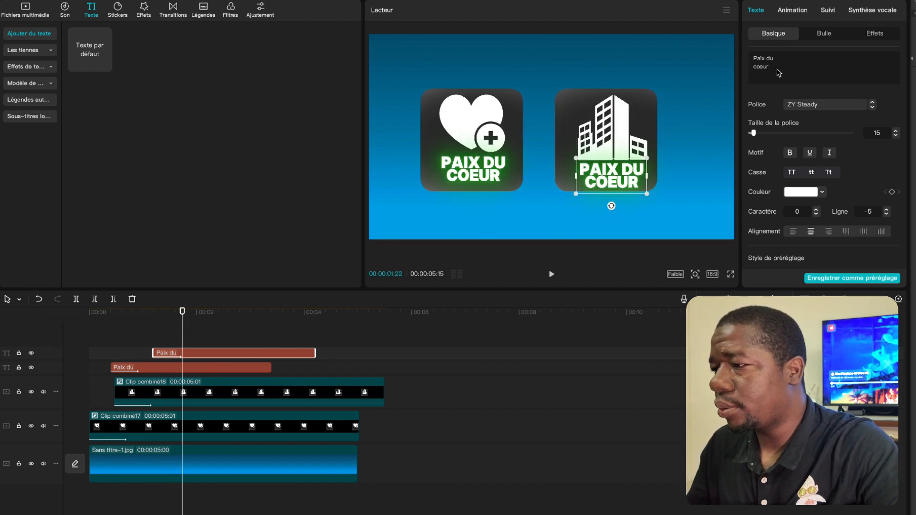
Replace the duplicated caption under the buildings icon with "Construire mon toit", split over two lines after "Construire".
{"action": "left_click_drag", "start_coordinate": [778, 72], "coordinate": [737, 51]}
{"action": "type", "text": "C"}
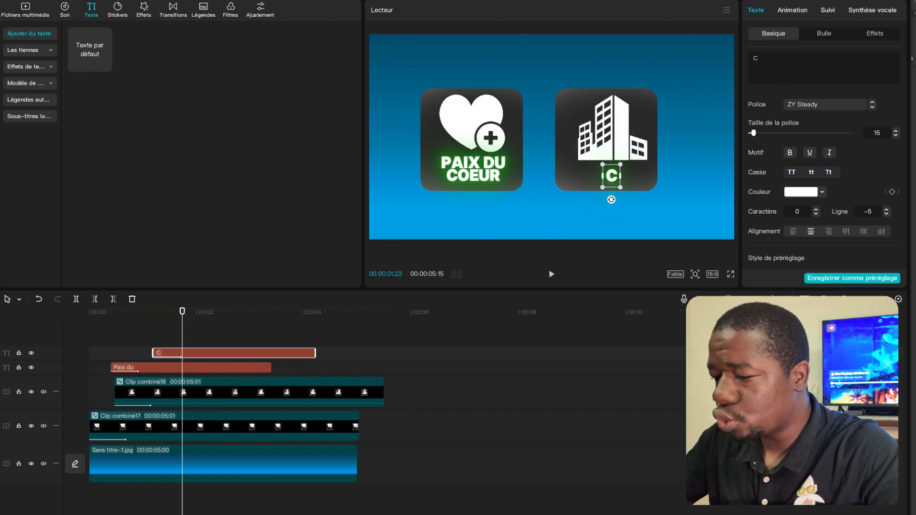
{"action": "type", "text": "onstruire"}
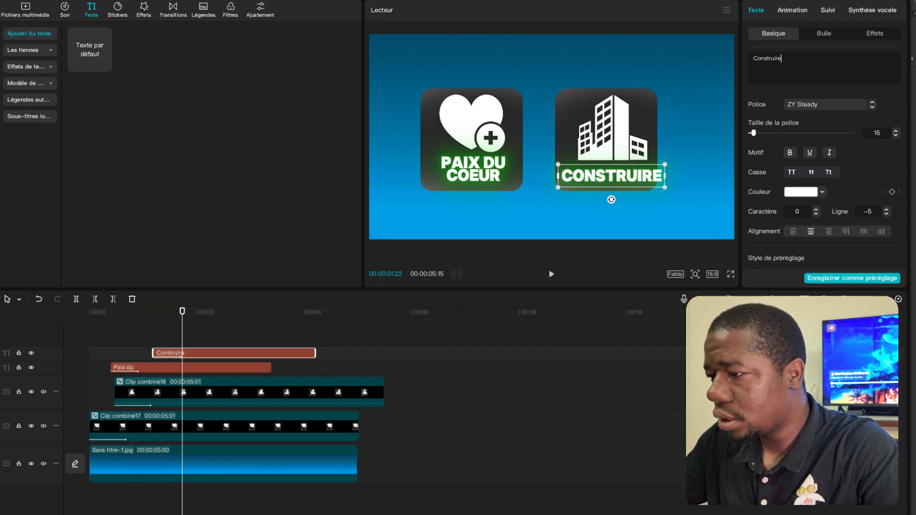
{"action": "key", "text": "Return"}
{"action": "type", "text": "mon toit"}
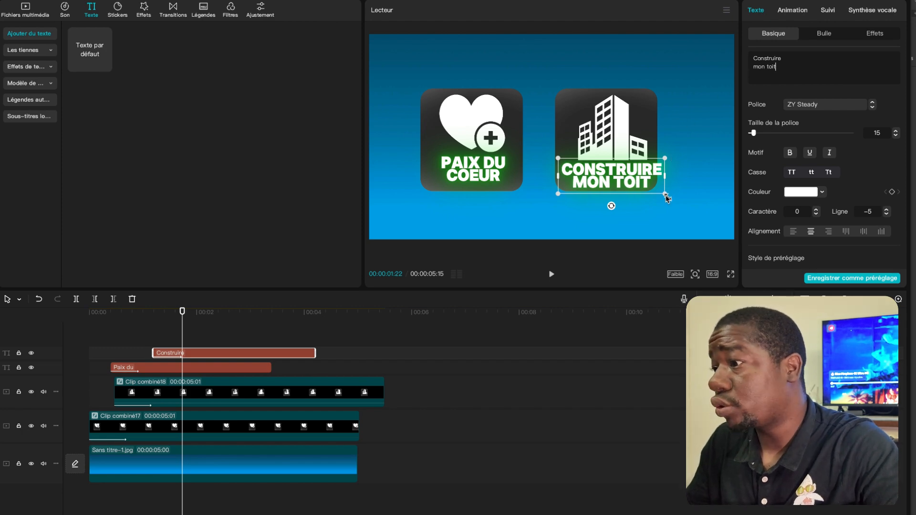
Scale down the "Construire mon toit" and "Paix du coeur" captions to fit within their tiles, and preview the animation from the start.
{"action": "left_click_drag", "start_coordinate": [663, 196], "coordinate": [645, 194]}
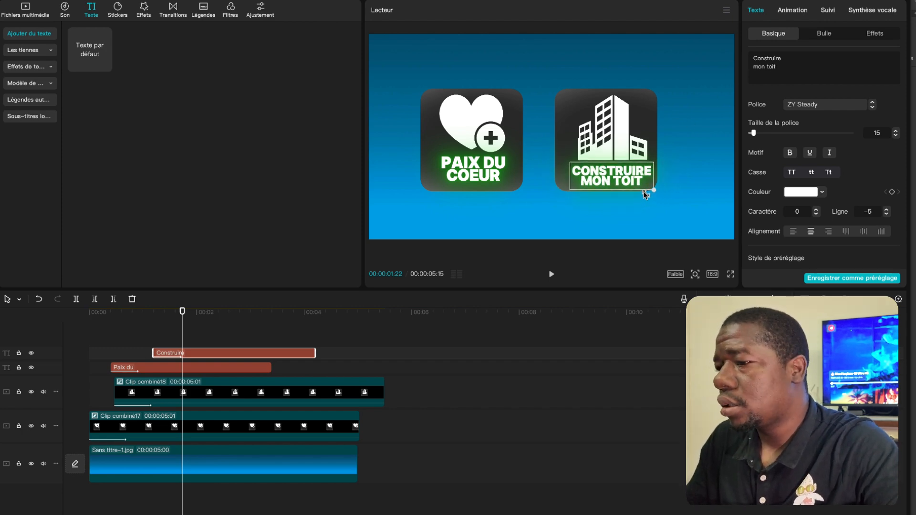
{"action": "left_click", "coordinate": [474, 176]}
{"action": "left_click_drag", "start_coordinate": [509, 190], "coordinate": [474, 186]}
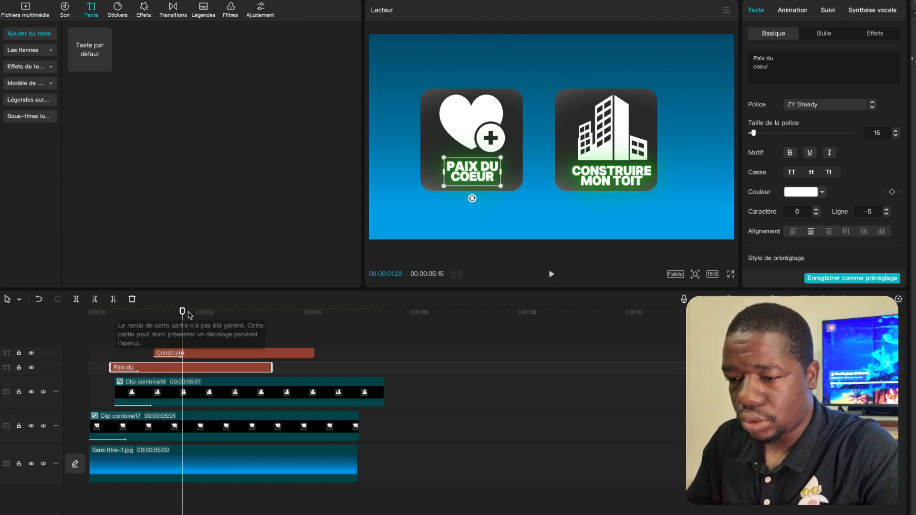
{"action": "left_click_drag", "start_coordinate": [183, 311], "coordinate": [89, 311]}
{"action": "key", "text": "space"}
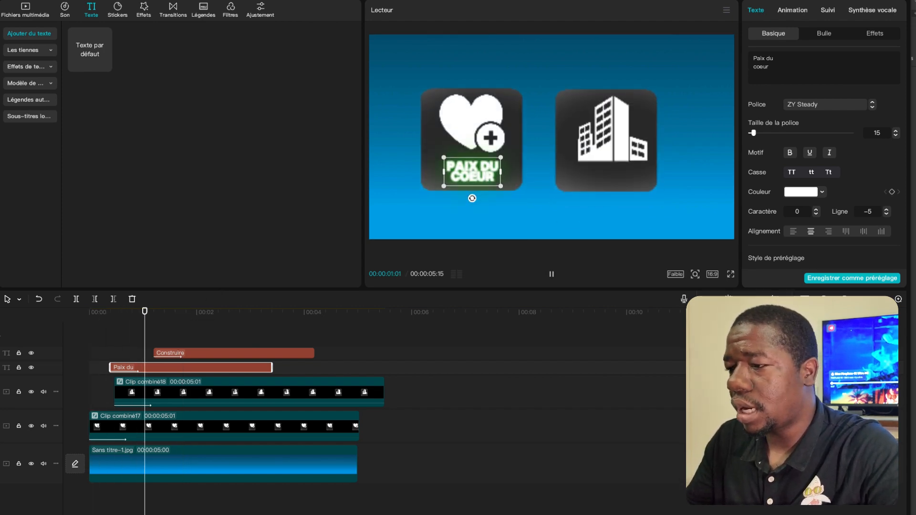
{"action": "key", "text": "space"}
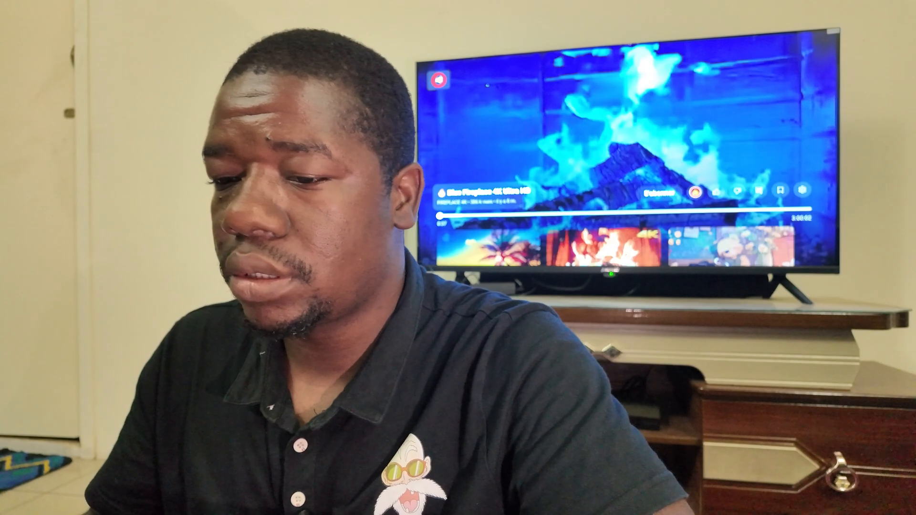